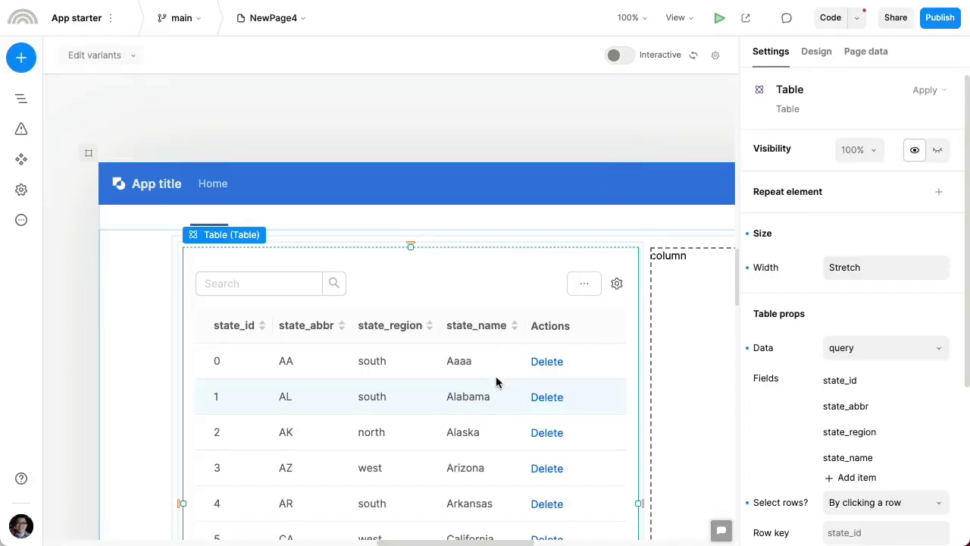
# Inspect NewPage4's page data and its Admin Panel rows query (52 items), closing it unchanged.
pyautogui.click(855, 51)
pyautogui.click(789, 354)
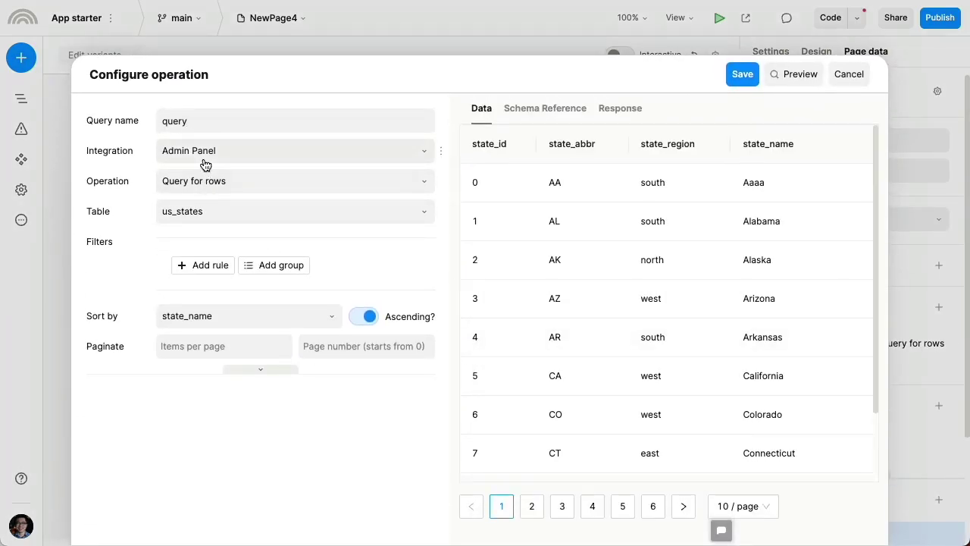
pyautogui.click(843, 79)
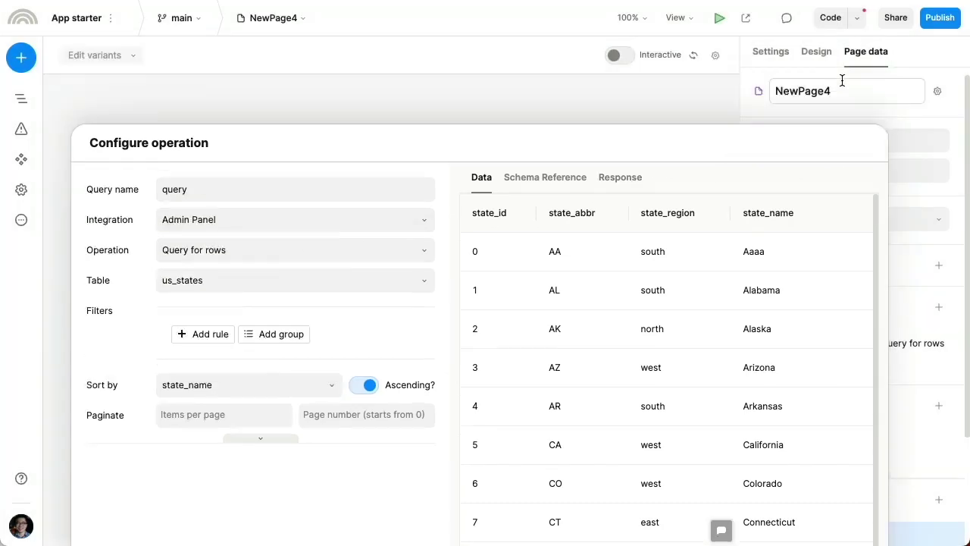
pyautogui.hscroll(5, 654, 345)
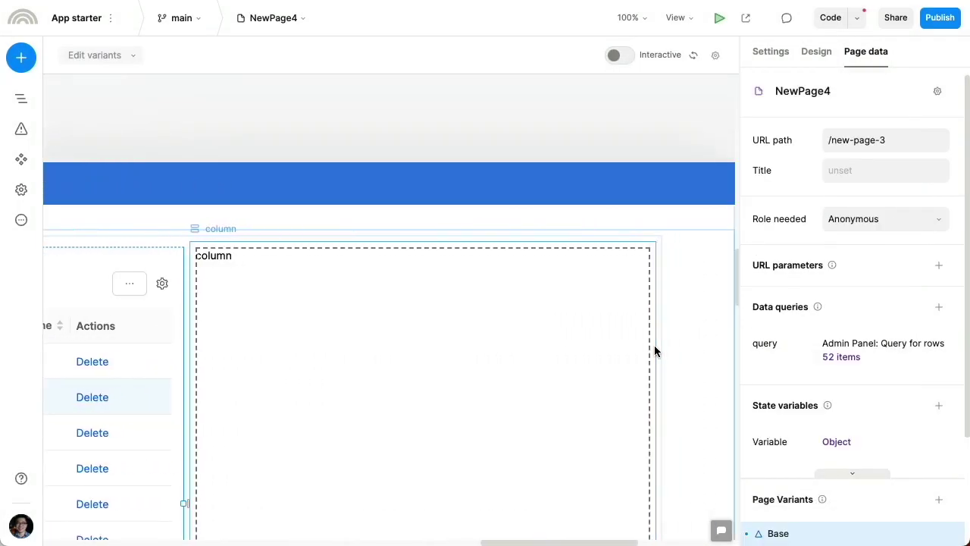
# Insert a Form into the empty column beside the table using the 'form' insert search.
pyautogui.click(531, 344)
pyautogui.write('q')
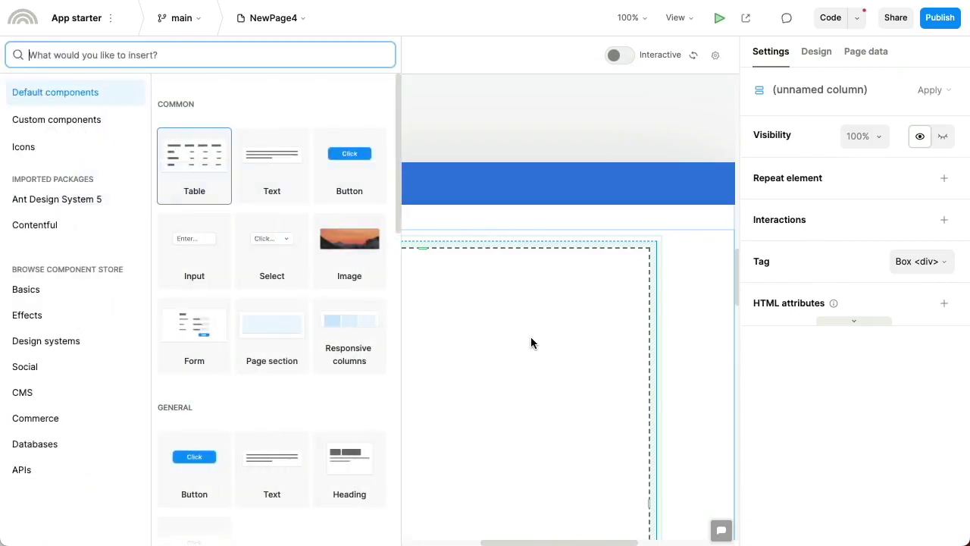
pyautogui.write('form')
pyautogui.press('Return')
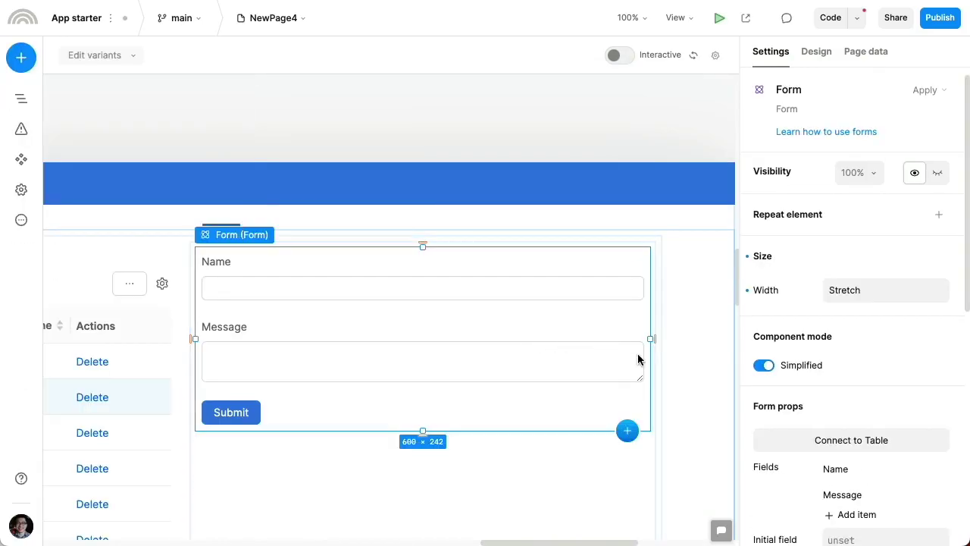
pyautogui.scroll(-3, 884, 379)
pyautogui.scroll(1, 836, 295)
pyautogui.scroll(-2, 815, 206)
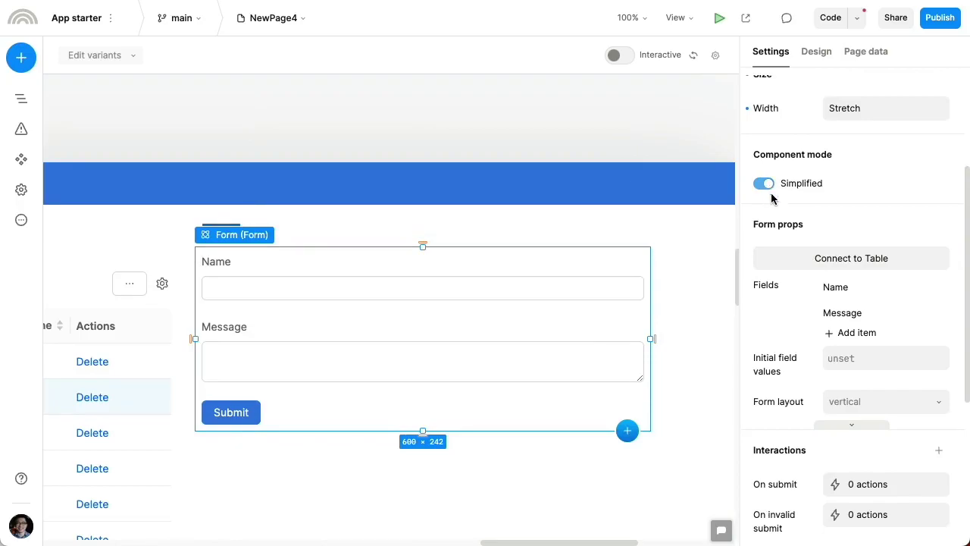
# Connect the form to the us_states table with Form Type New Entry.
pyautogui.click(806, 265)
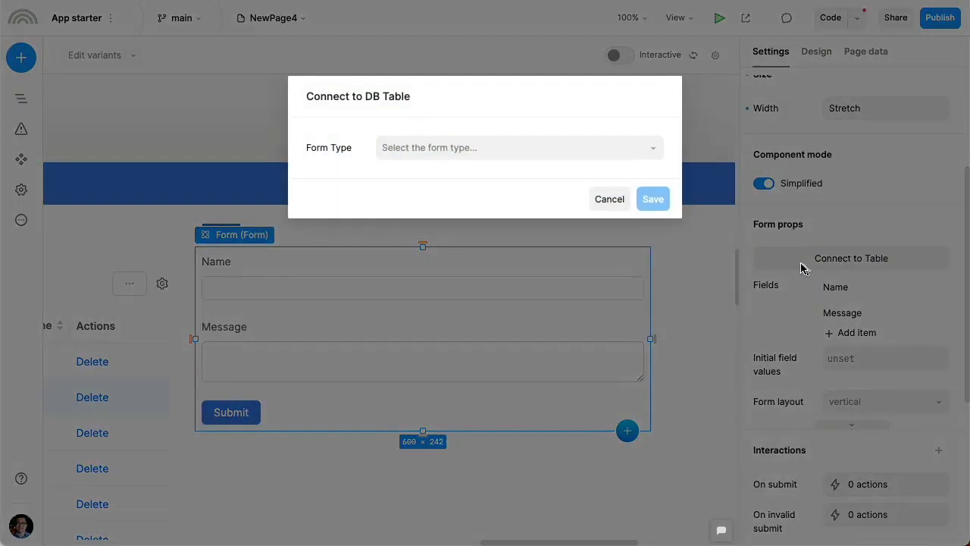
pyautogui.click(484, 158)
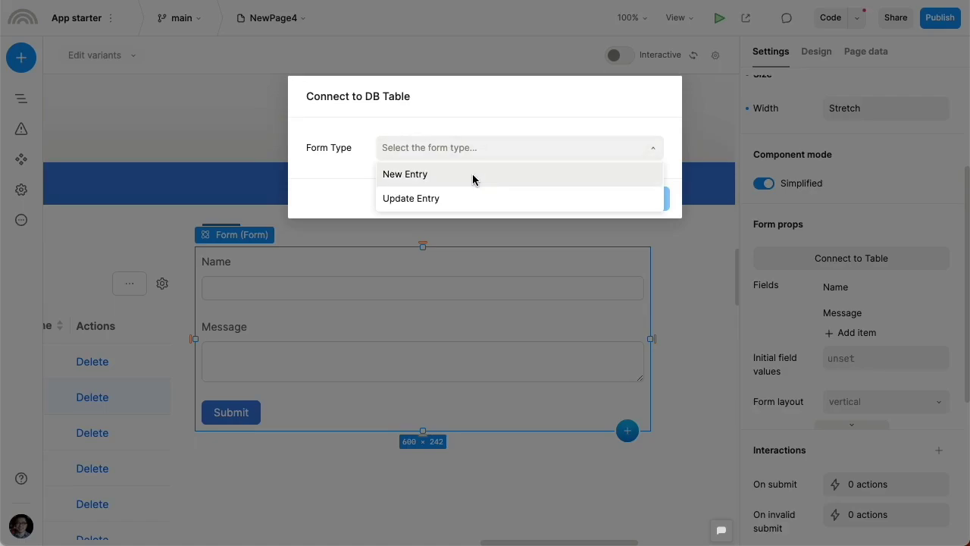
pyautogui.click(472, 176)
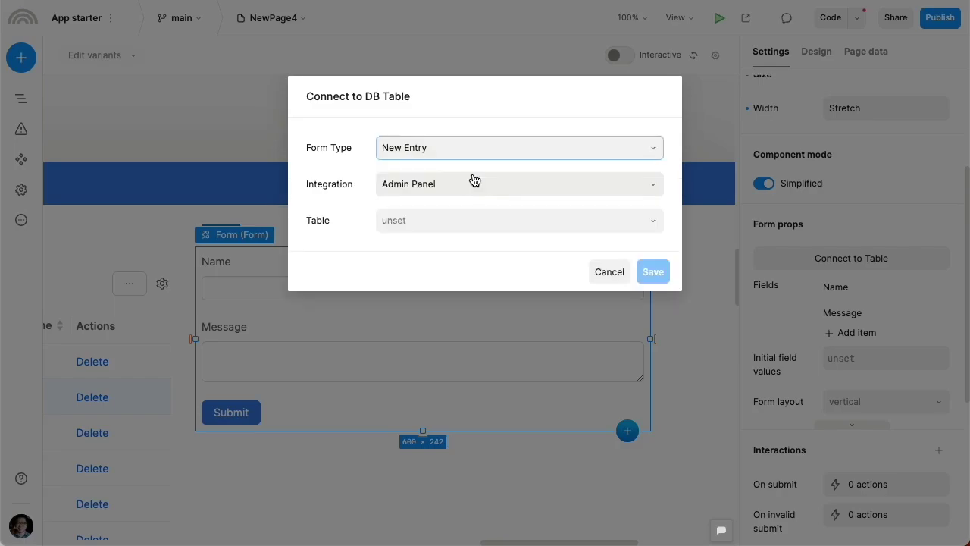
pyautogui.click(452, 221)
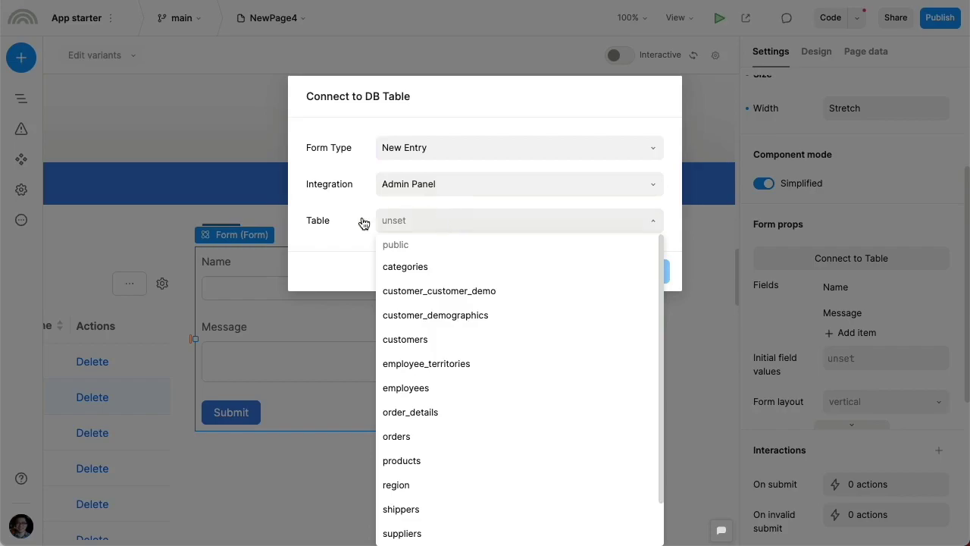
pyautogui.scroll(-2, 468, 443)
pyautogui.click(438, 524)
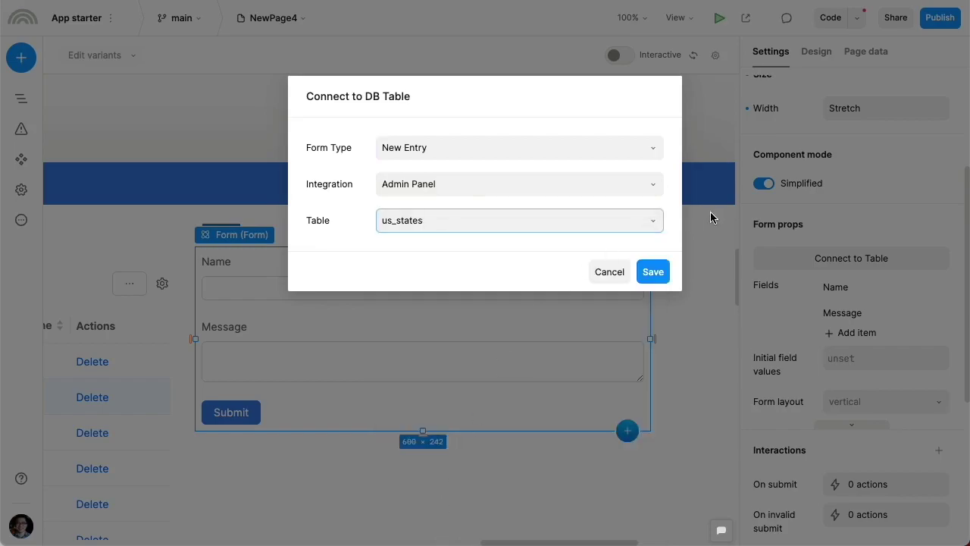
pyautogui.click(654, 273)
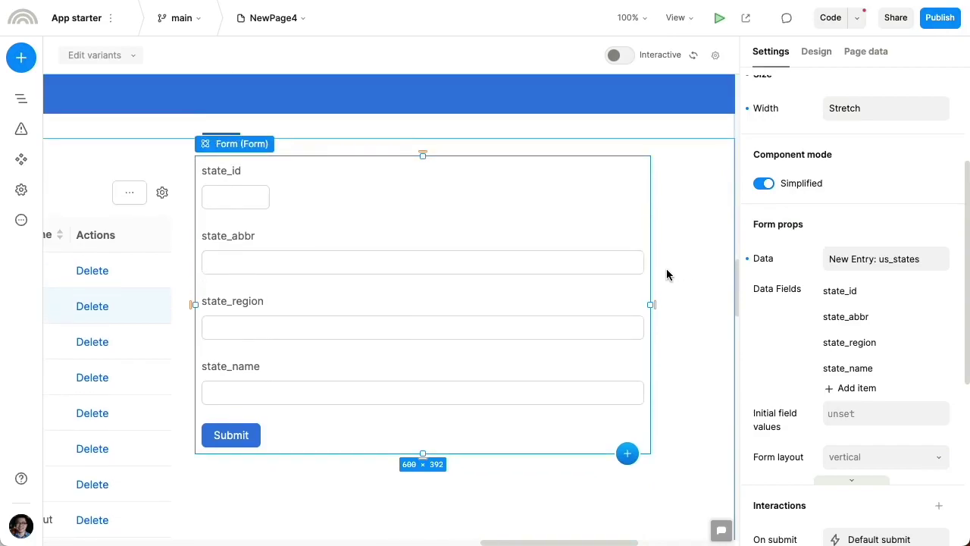
# Switch the page into Interactive preview mode.
pyautogui.hscroll(-5, 316, 283)
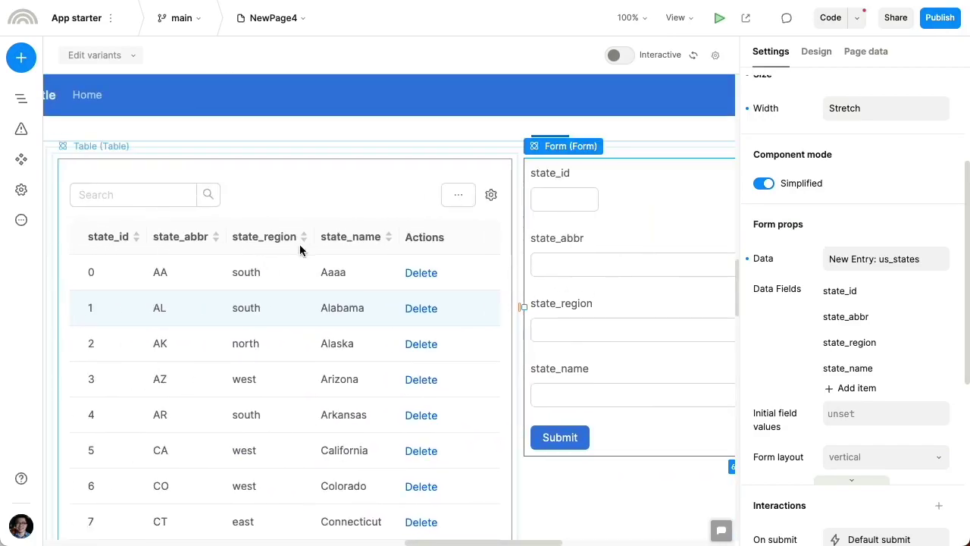
pyautogui.hscroll(3, 628, 288)
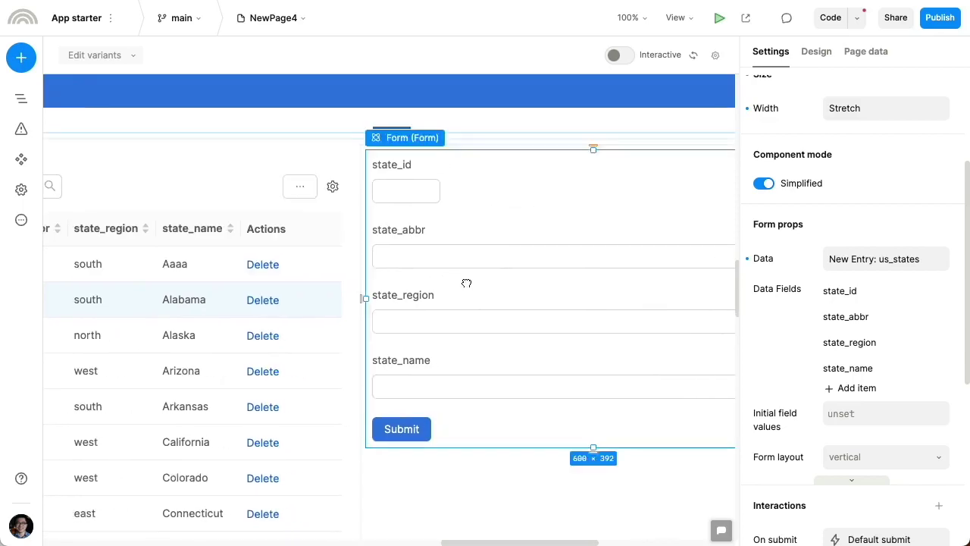
pyautogui.click(618, 56)
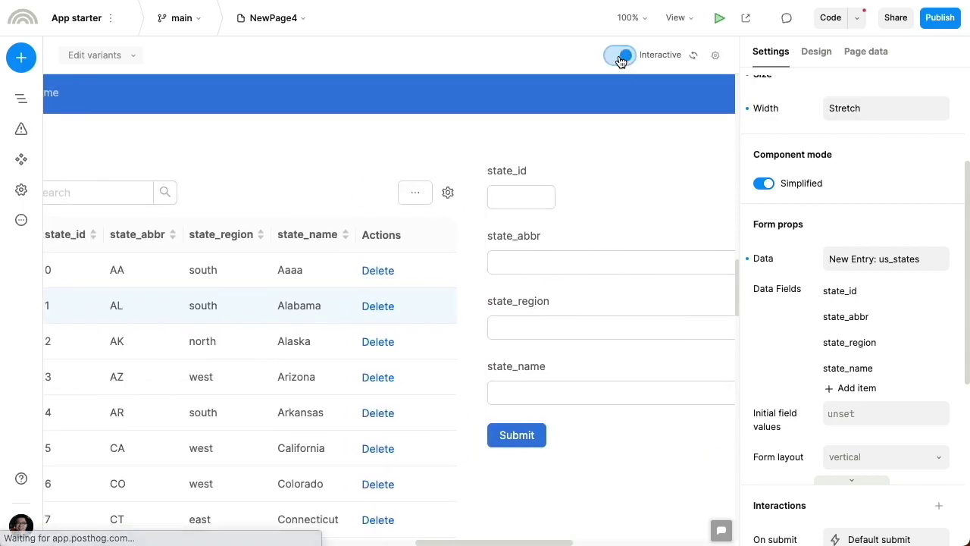
# Submit a test record with state_id 0, abbr AA, region south, name Aaaa.
pyautogui.click(511, 195)
pyautogui.write('0')
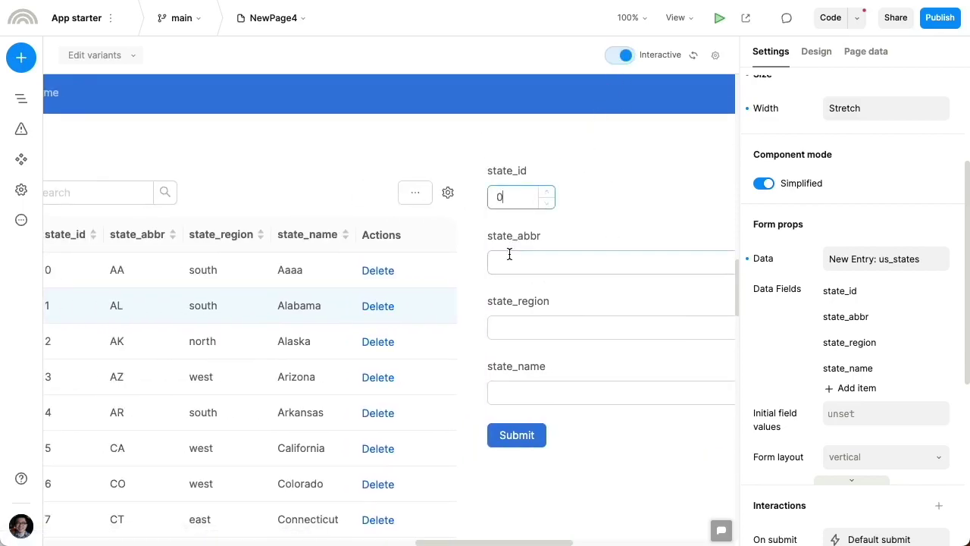
pyautogui.click(509, 258)
pyautogui.write('AA')
pyautogui.press('Tab')
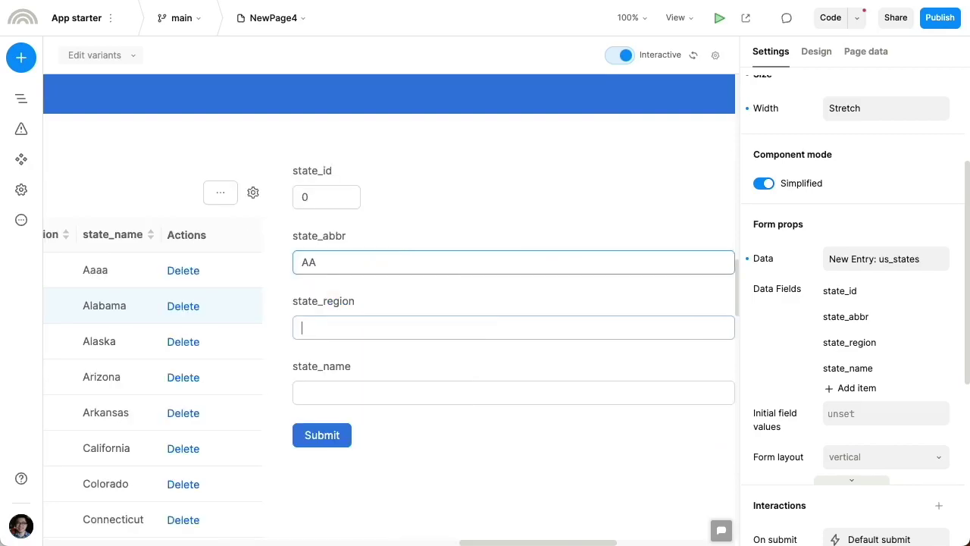
pyautogui.write('south')
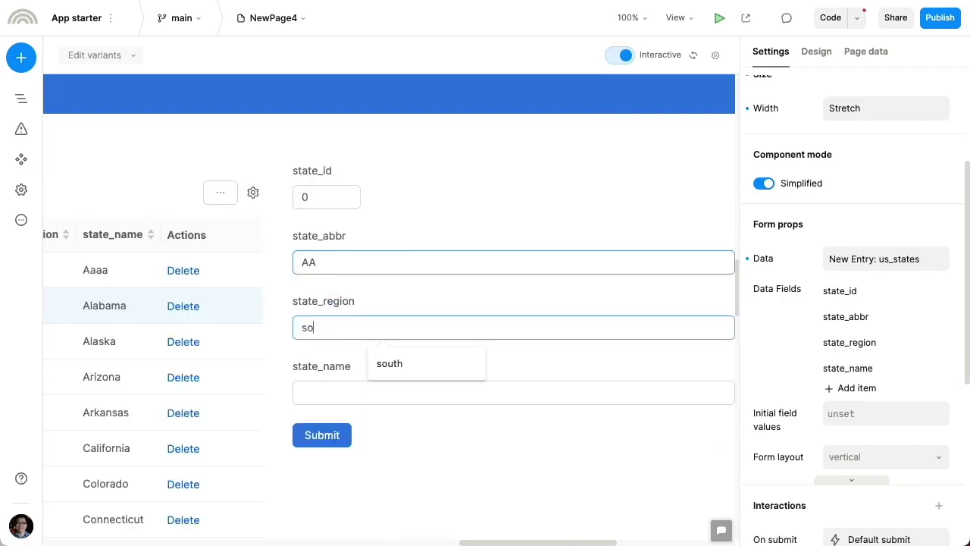
pyautogui.press('Tab')
pyautogui.write('Aaaa')
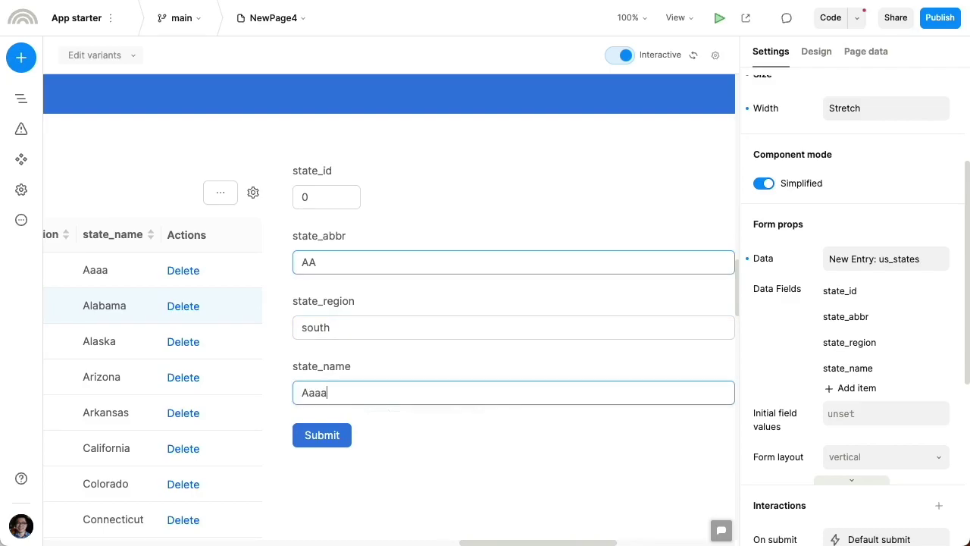
pyautogui.press('Tab')
pyautogui.press('Return')
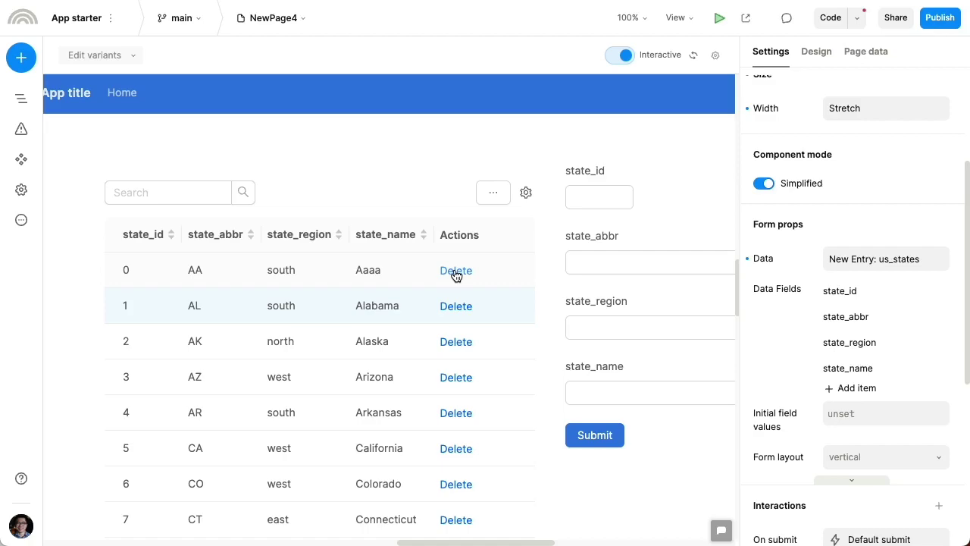
# Delete the Aaaa test row, turn Interactive off, and insert another Form into the column.
pyautogui.click(455, 272)
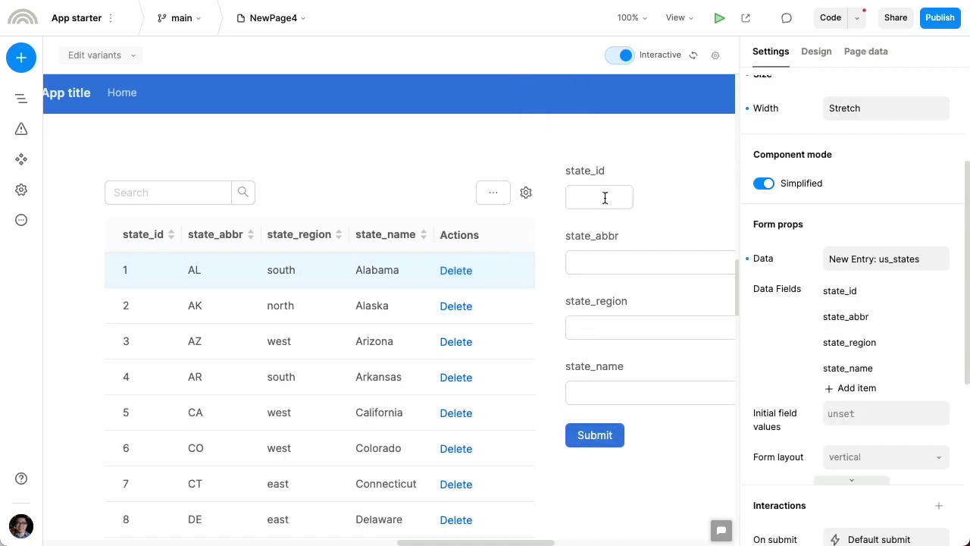
pyautogui.click(619, 54)
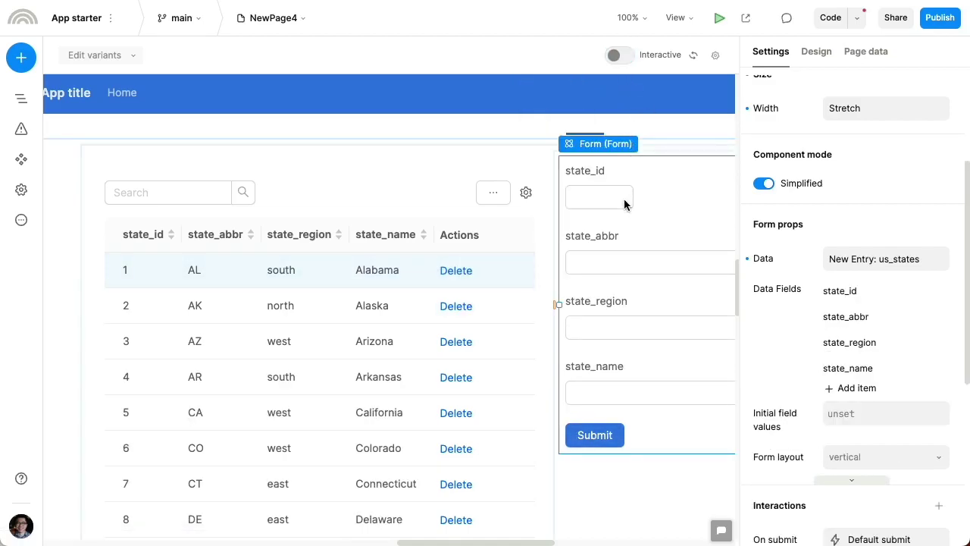
pyautogui.click(625, 204)
pyautogui.write('q')
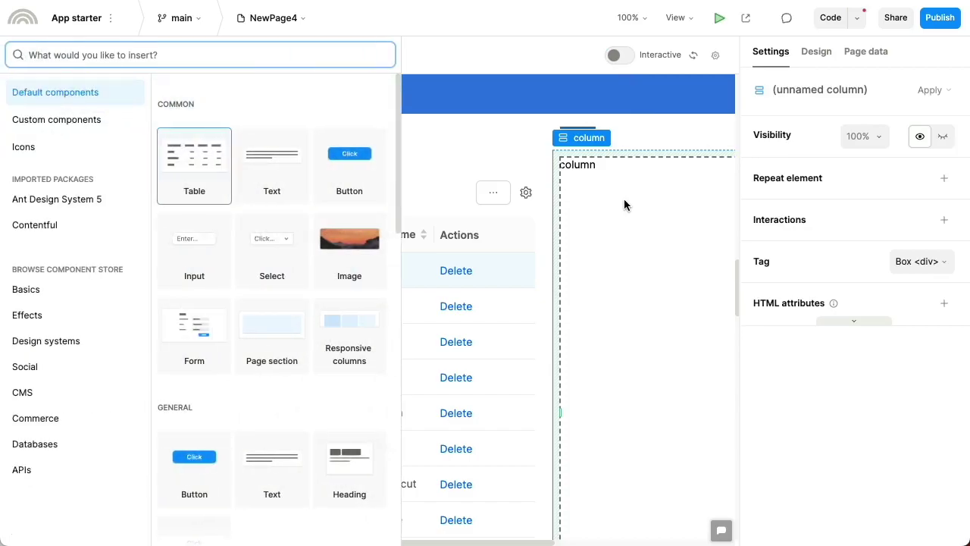
pyautogui.write('form')
pyautogui.press('Return')
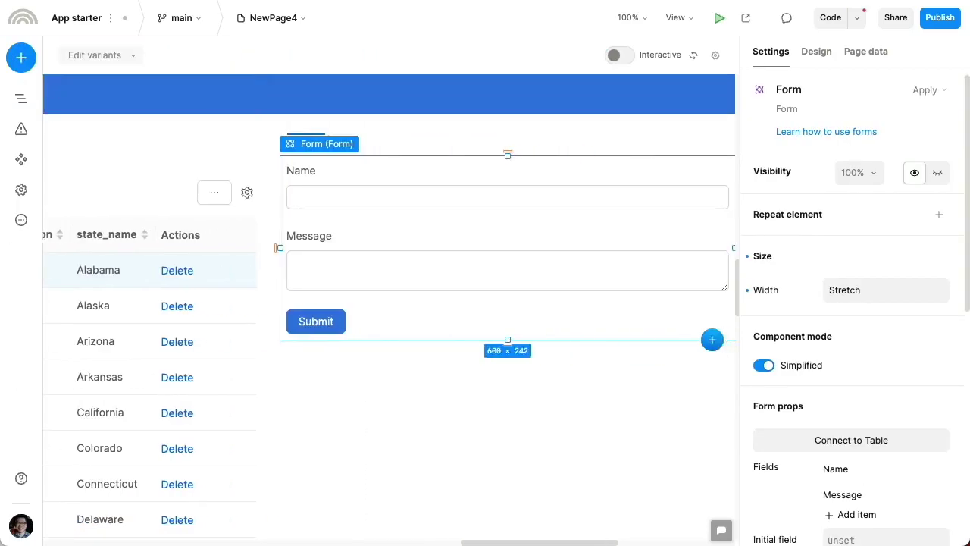
pyautogui.scroll(-3, 838, 345)
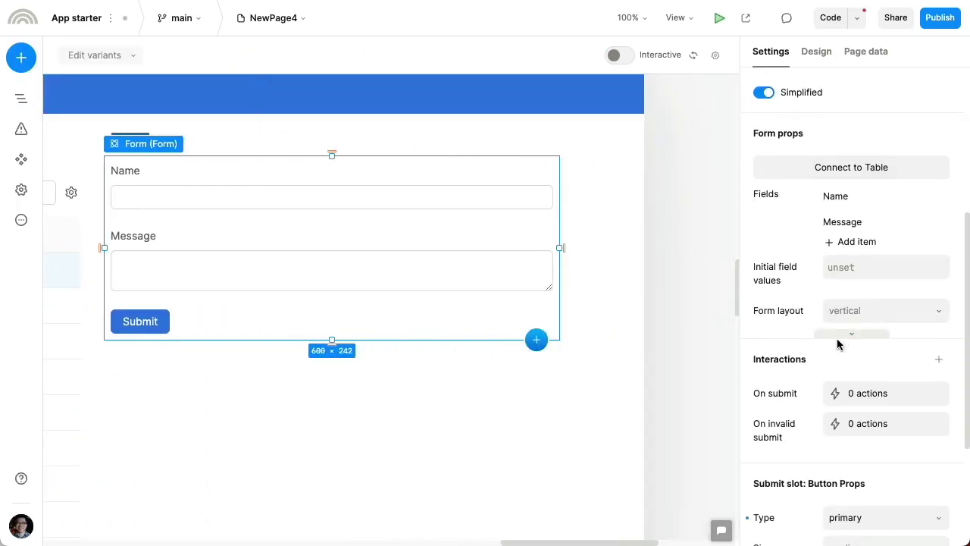
# Set the new form to Update Entry on us_states, looking up by state_id.
pyautogui.click(803, 171)
pyautogui.click(540, 147)
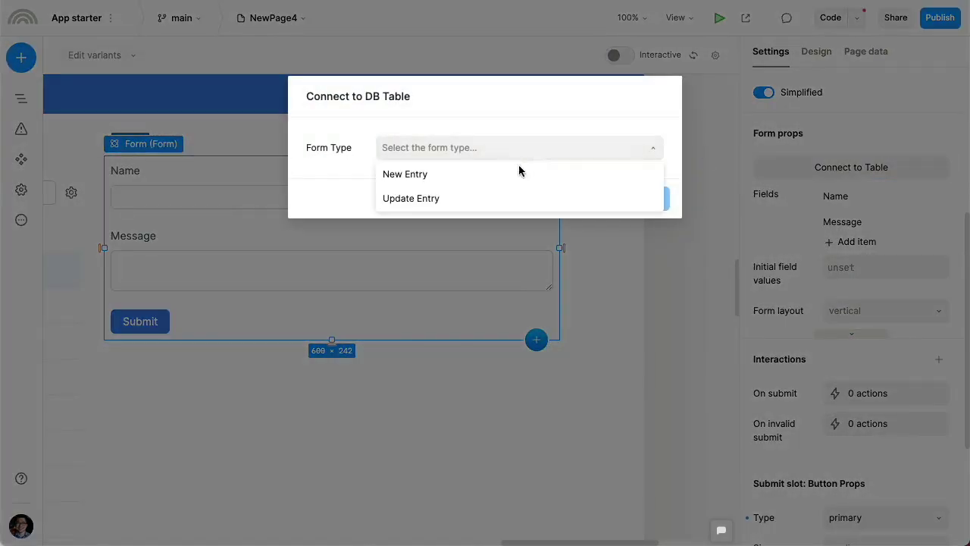
pyautogui.click(494, 198)
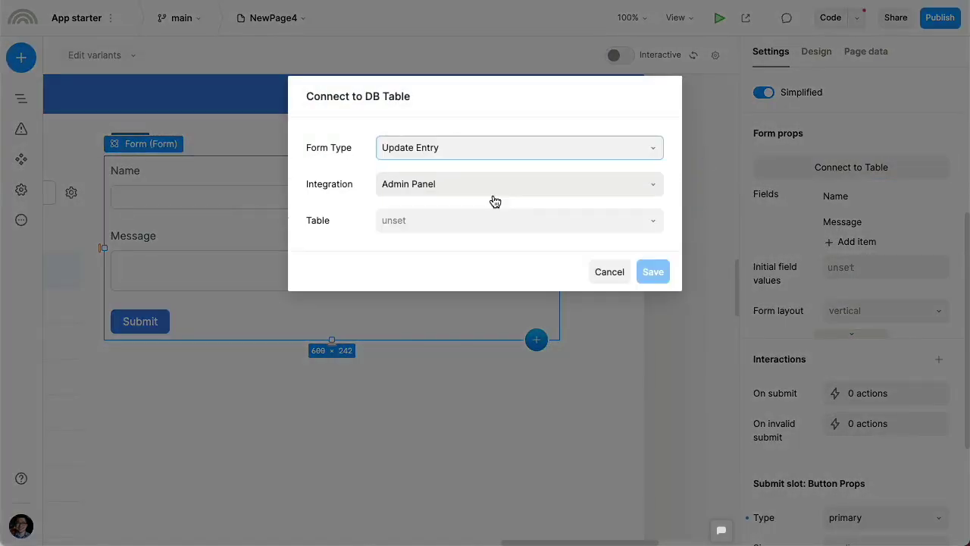
pyautogui.click(484, 236)
pyautogui.scroll(-1, 459, 516)
pyautogui.click(455, 533)
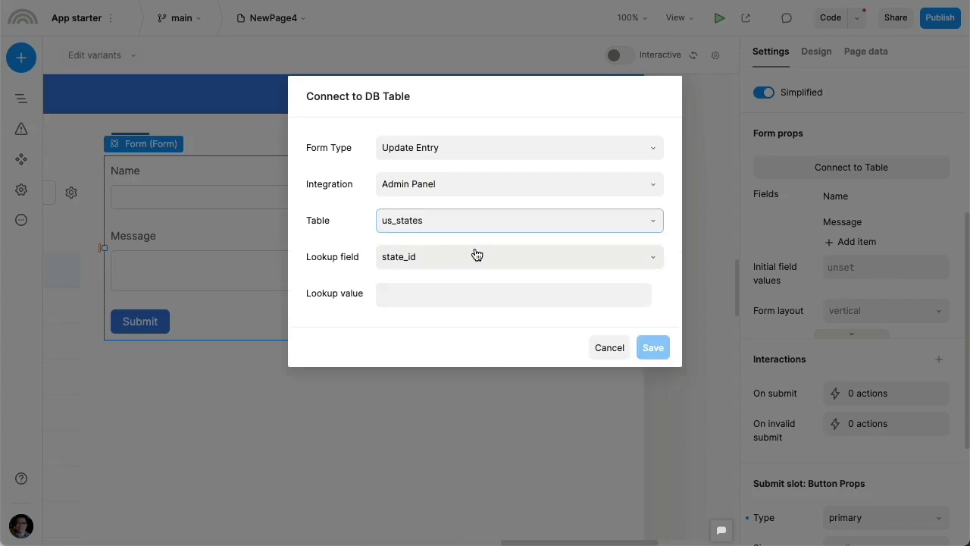
pyautogui.click(426, 262)
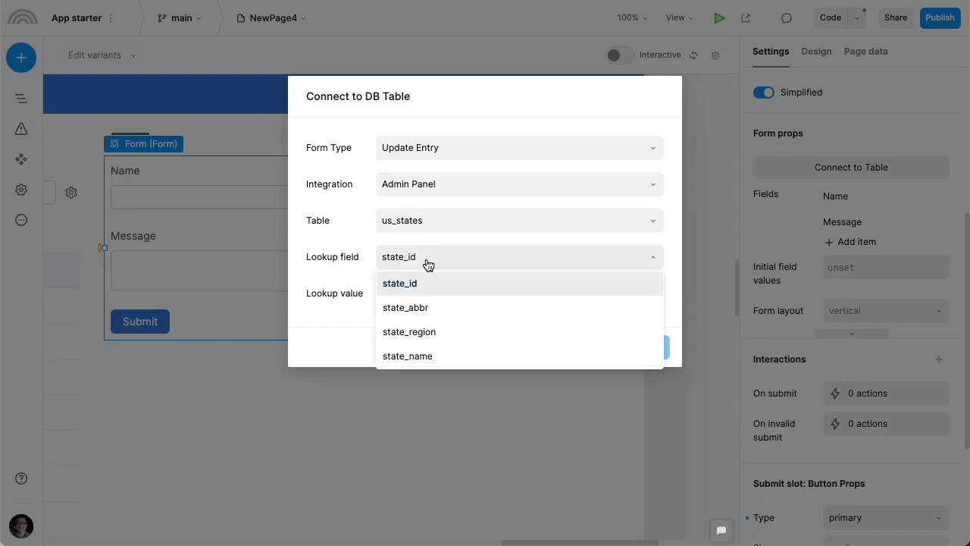
pyautogui.click(427, 247)
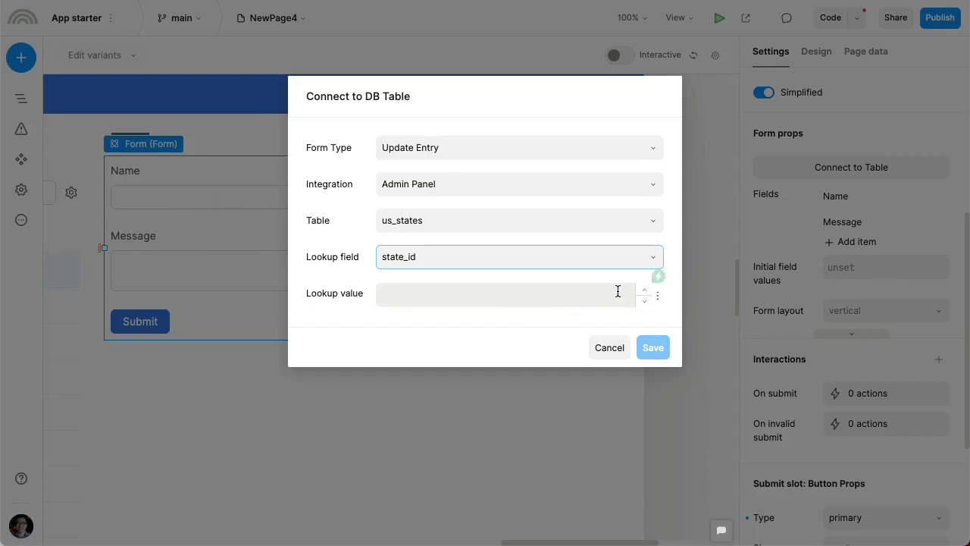
# Bind the lookup value dynamically to the table's selectedRowKey.
pyautogui.click(657, 278)
pyautogui.click(255, 370)
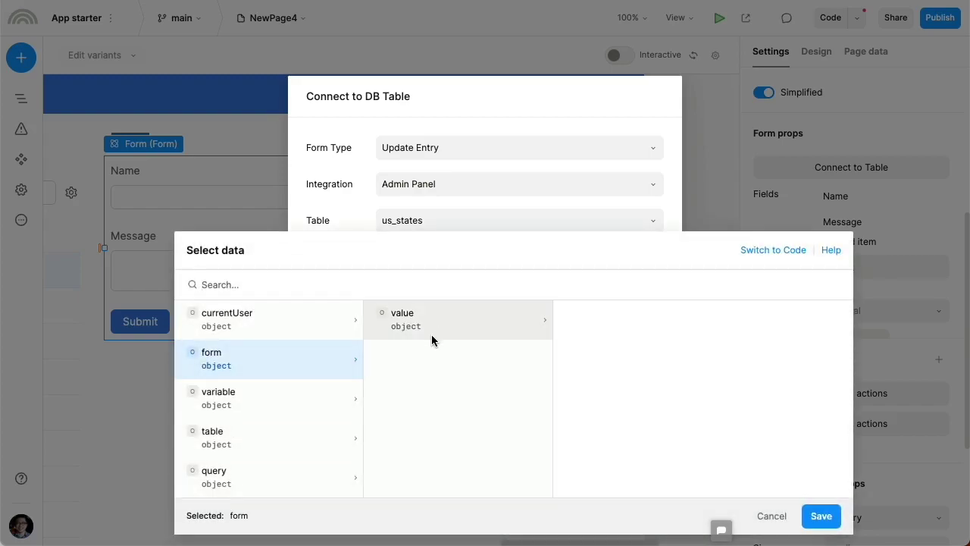
pyautogui.click(299, 440)
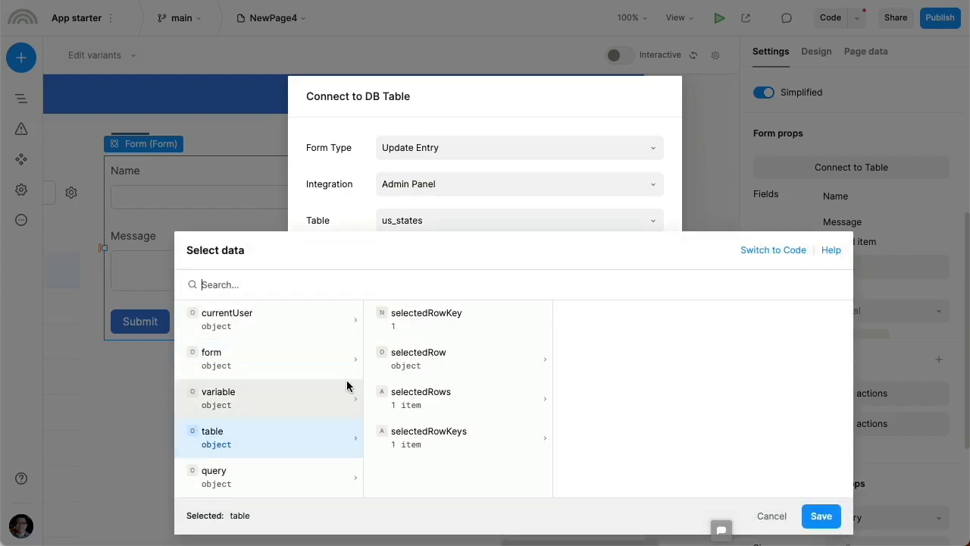
pyautogui.click(408, 322)
pyautogui.click(821, 515)
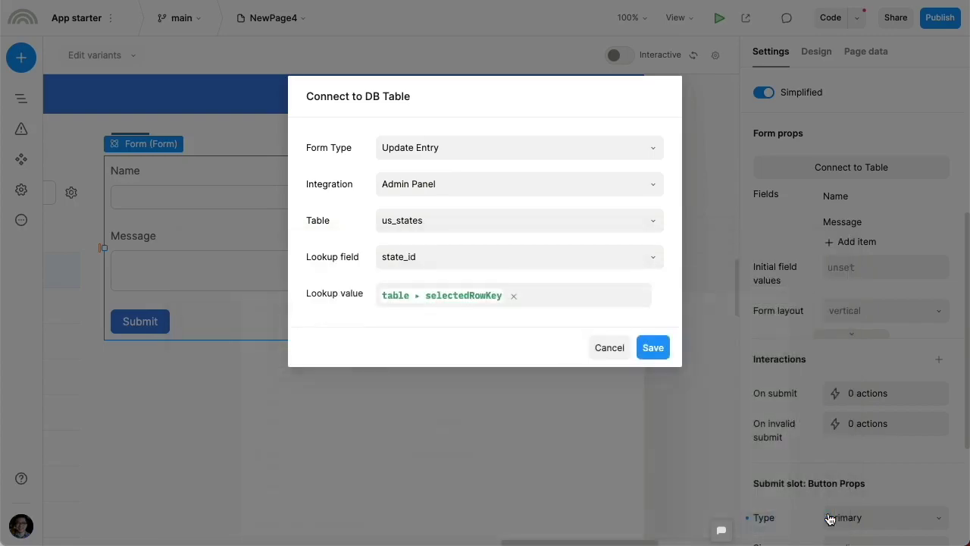
# Save the Update Entry table connection and turn on Interactive preview.
pyautogui.click(648, 348)
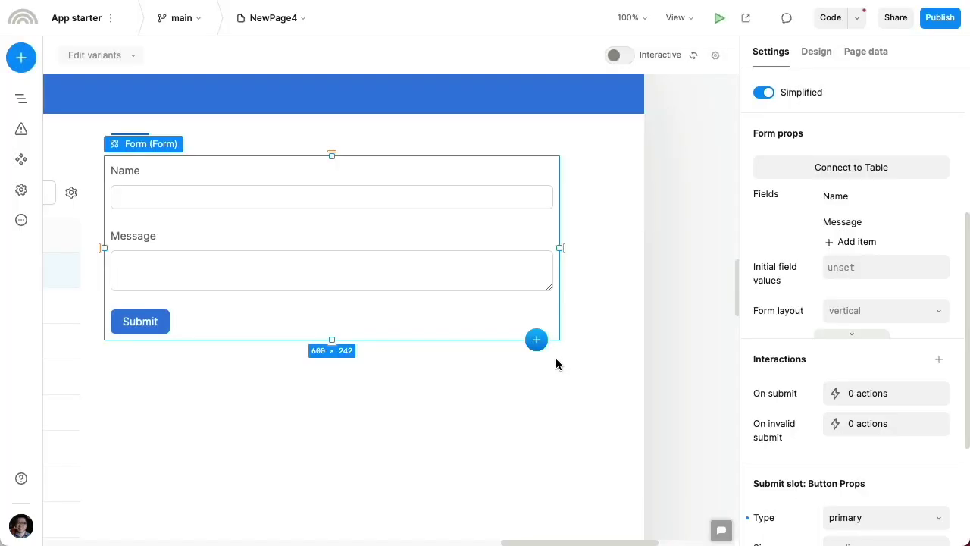
pyautogui.hscroll(-10, 610, 337)
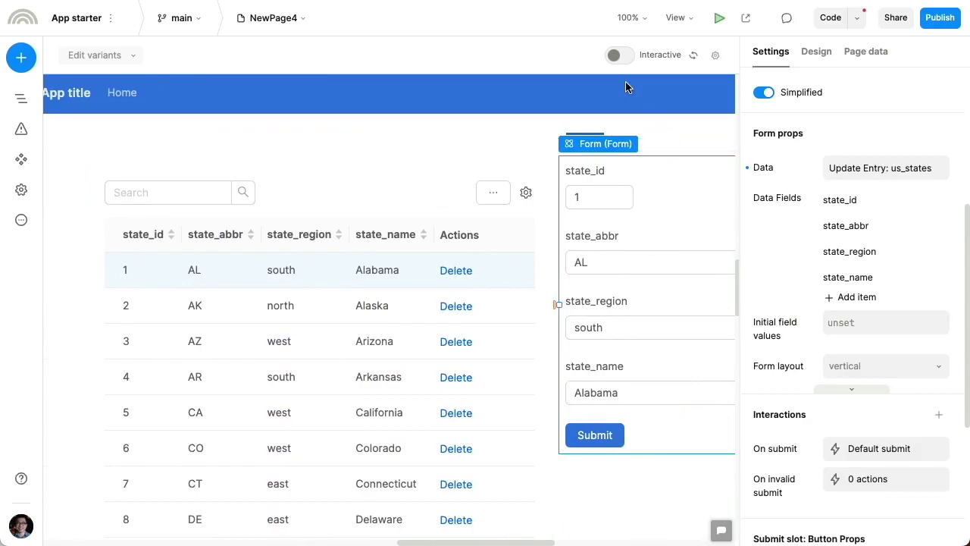
pyautogui.click(616, 55)
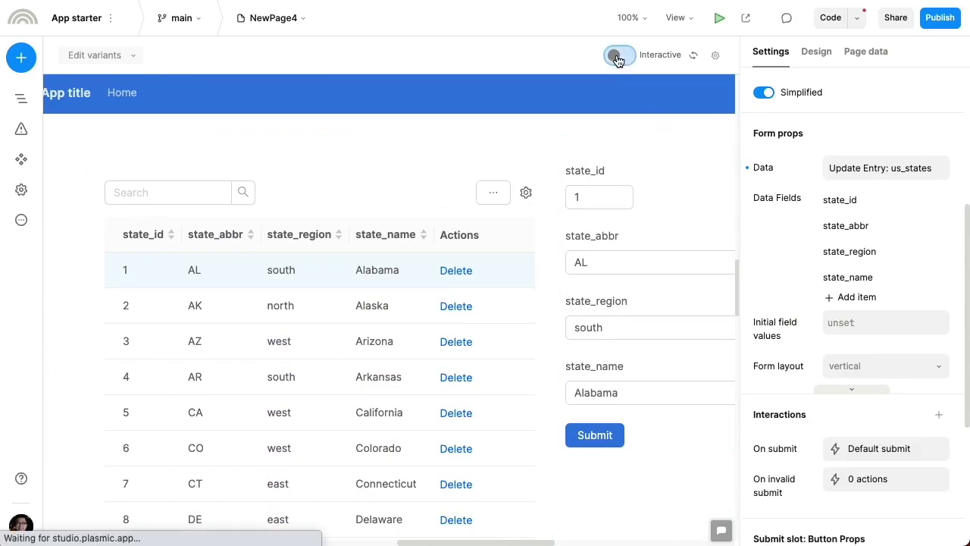
# Load the Alaska, Arizona, then Alabama rows into the form from the table.
pyautogui.click(300, 314)
pyautogui.click(301, 344)
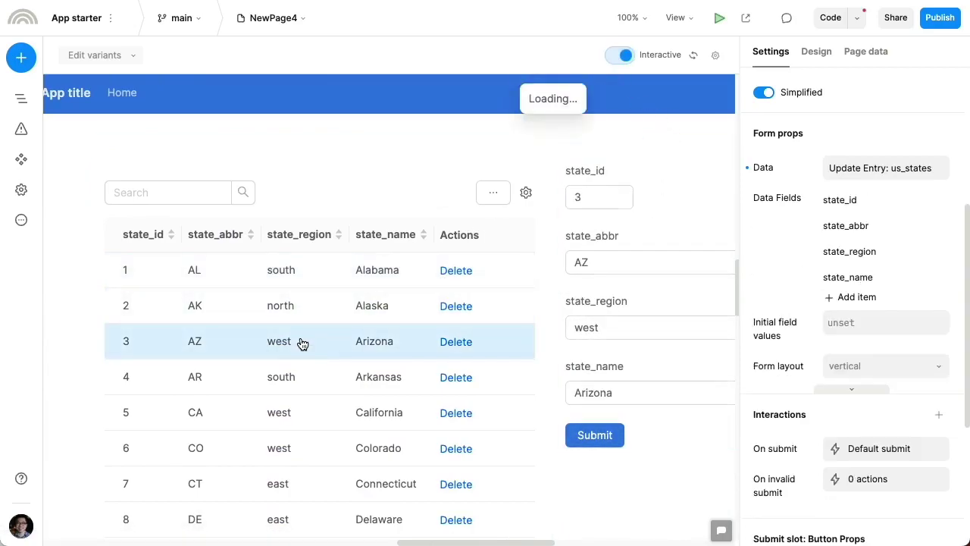
pyautogui.click(327, 274)
pyautogui.click(624, 327)
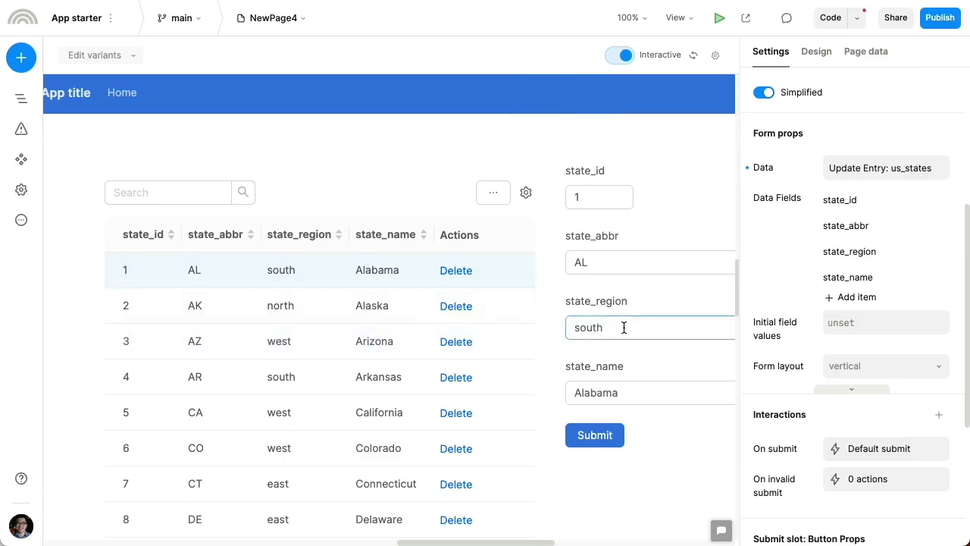
pyautogui.hscroll(5, 624, 327)
pyautogui.hscroll(4, 624, 327)
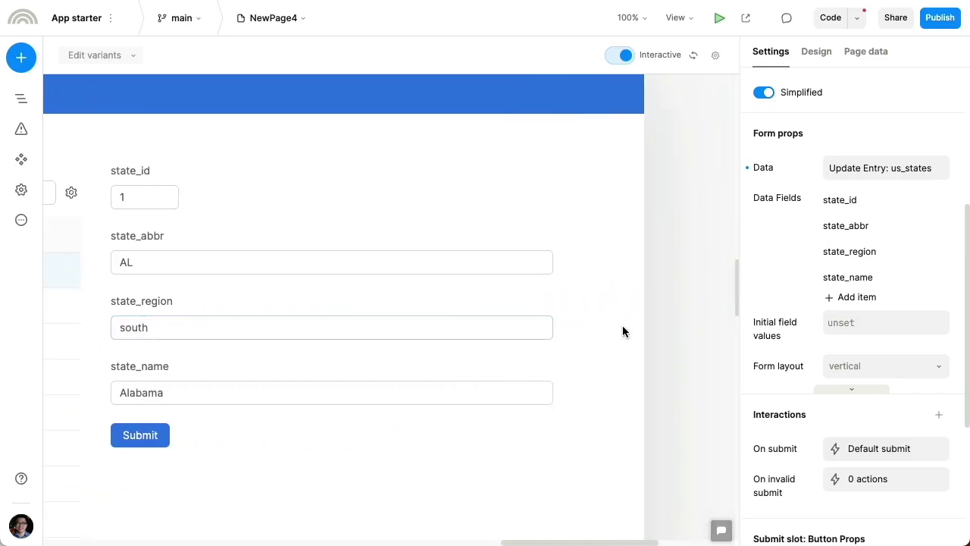
pyautogui.hscroll(-10, 623, 331)
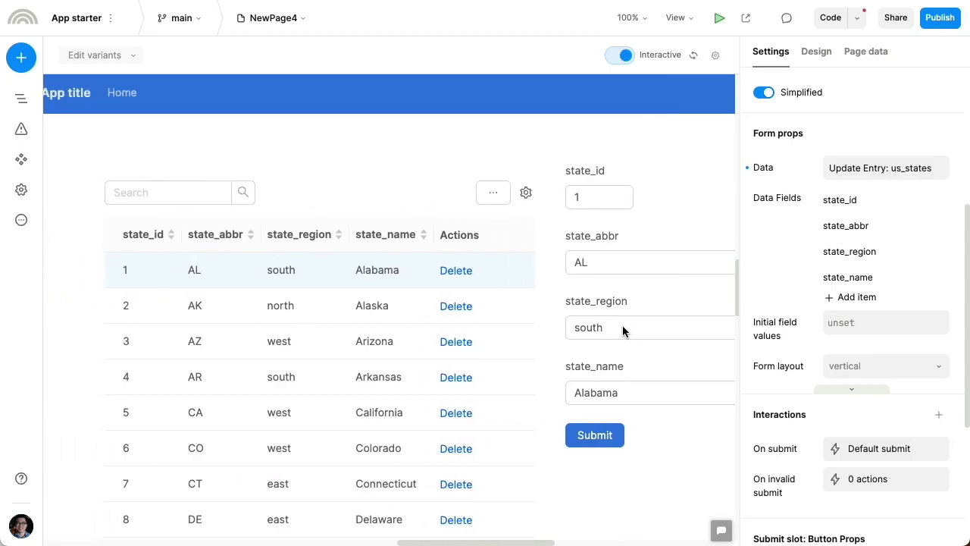
# Change Alabama's state_region from south to north and submit the update.
pyautogui.doubleClick(654, 331)
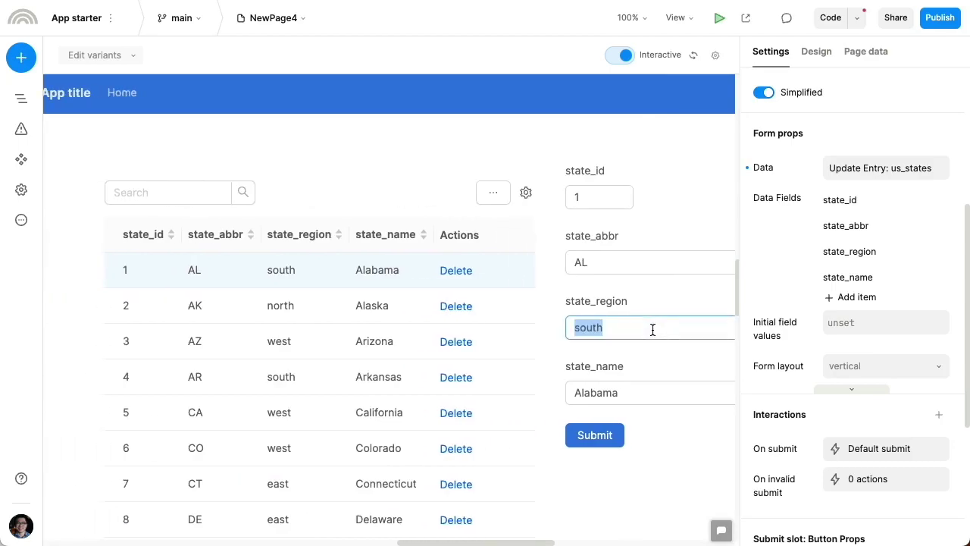
pyautogui.write('north')
pyautogui.hscroll(6, 621, 358)
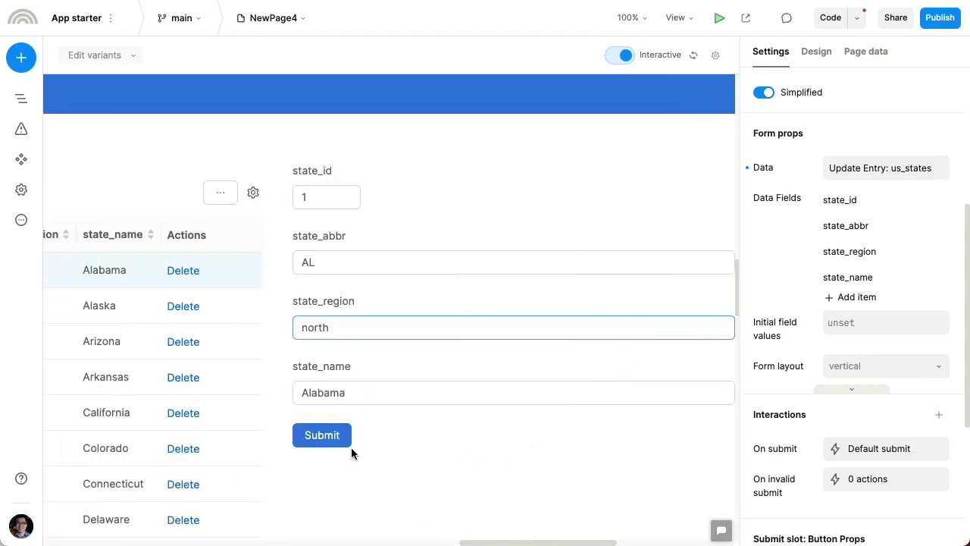
pyautogui.click(324, 438)
pyautogui.hscroll(-8, 427, 436)
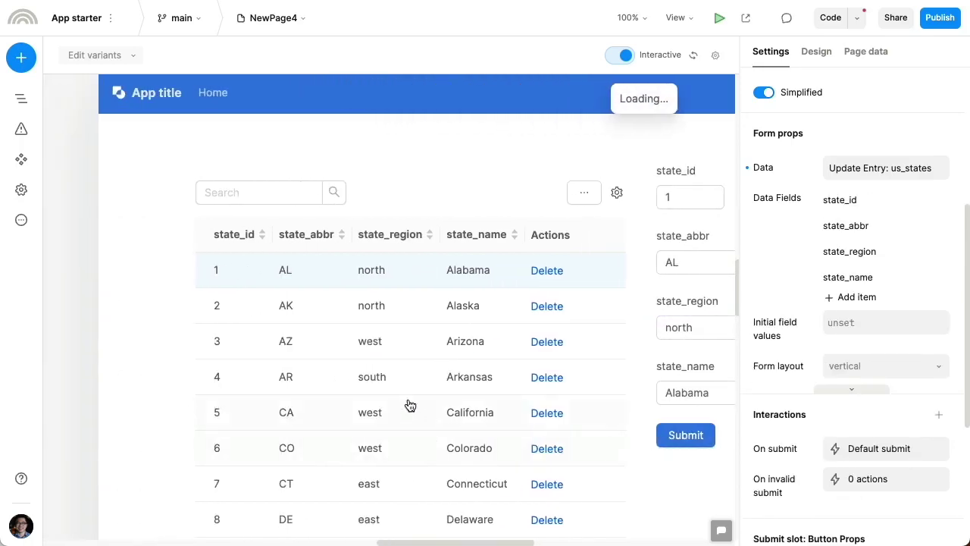
pyautogui.hscroll(2, 668, 308)
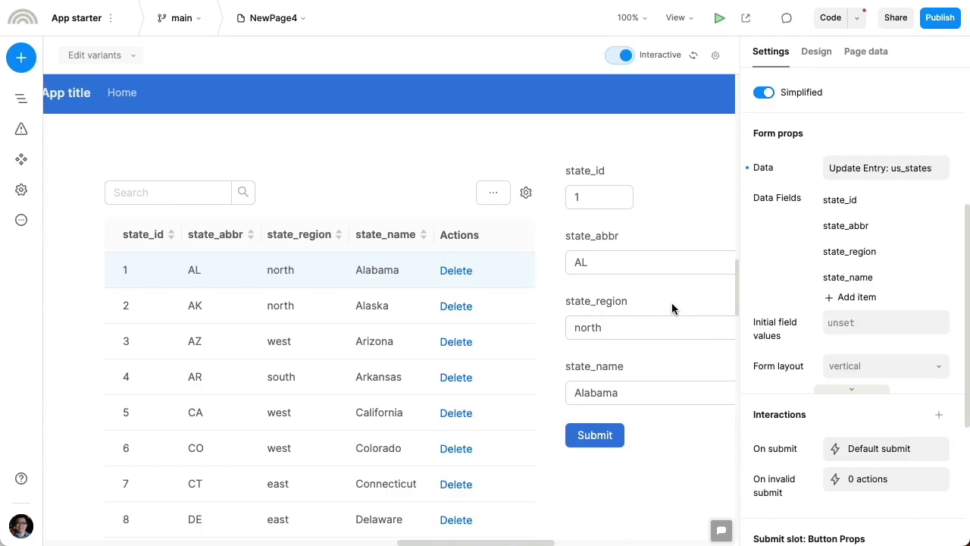
# Switch on Hidden for the state_id field in its Edit popover.
pyautogui.click(874, 202)
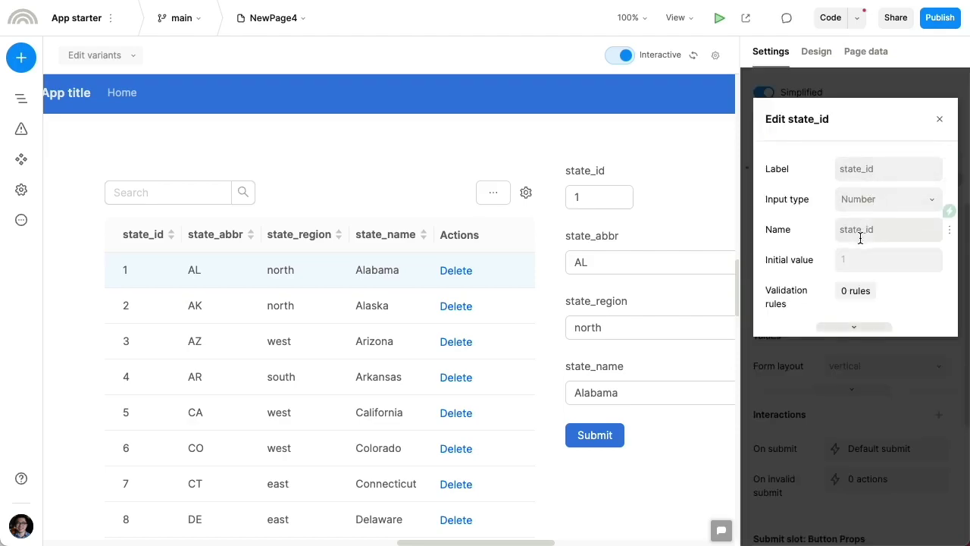
pyautogui.click(856, 329)
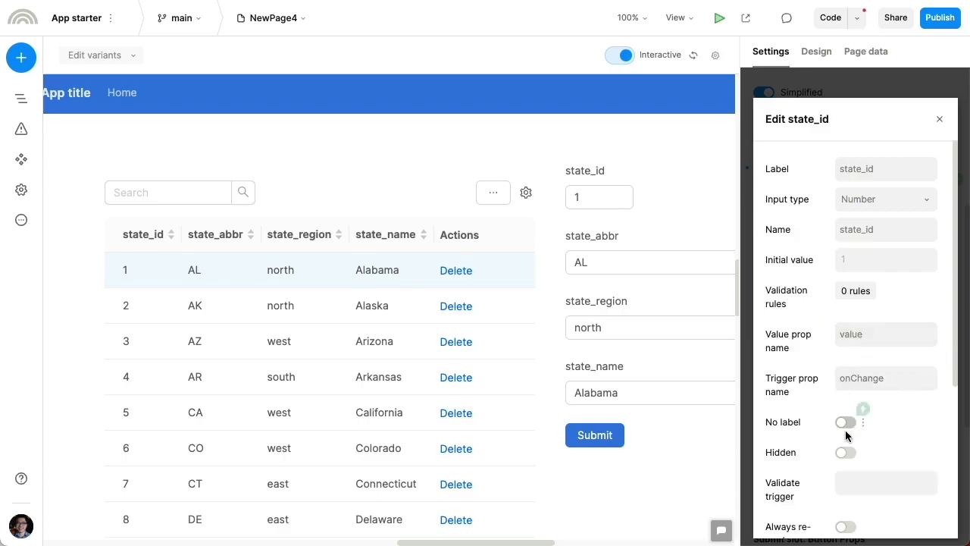
pyautogui.scroll(-3, 847, 440)
pyautogui.click(844, 206)
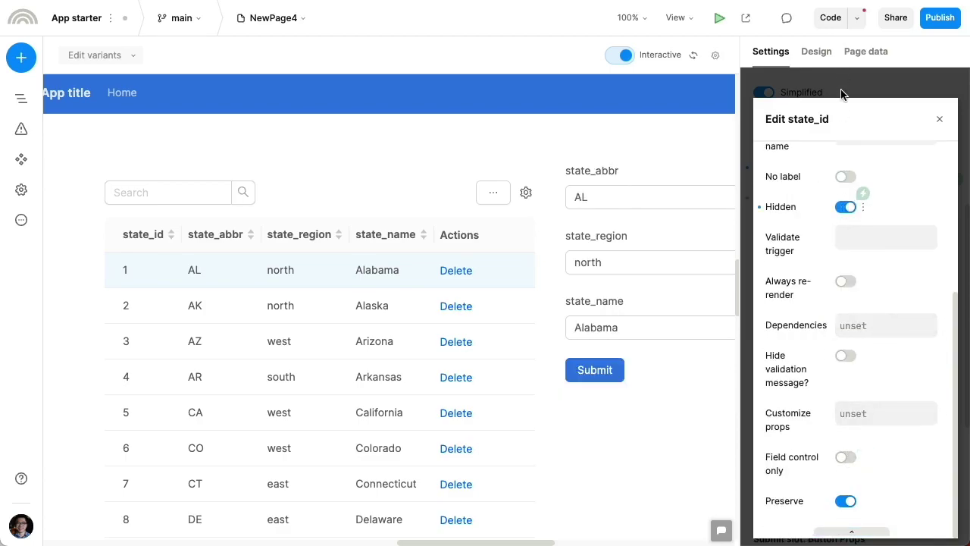
pyautogui.click(841, 92)
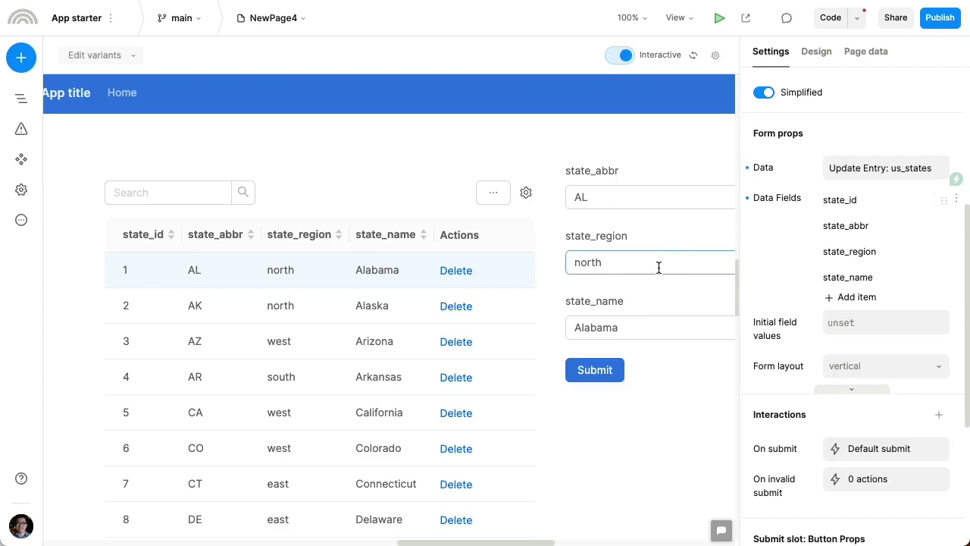
# Make state_region a select field with a first option labelled N, value north.
pyautogui.click(838, 258)
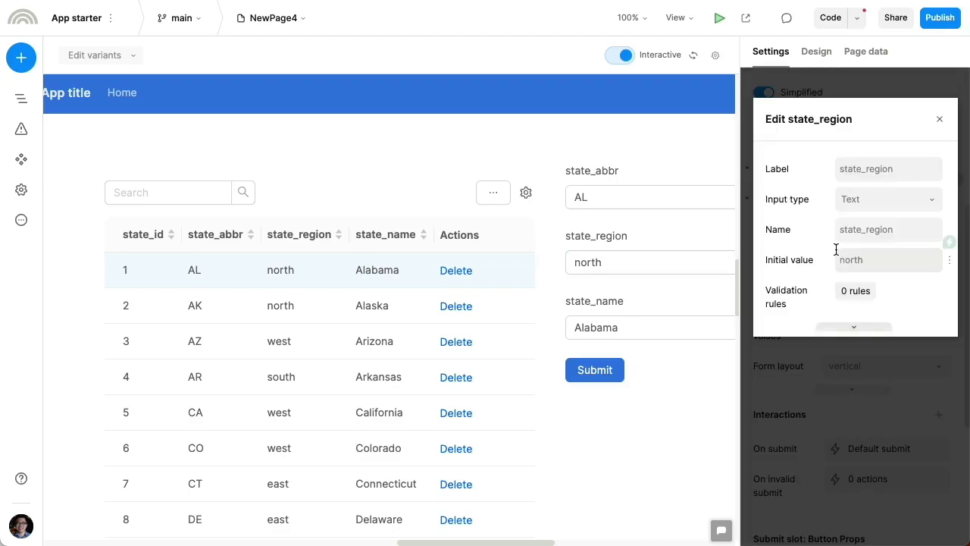
pyautogui.click(862, 202)
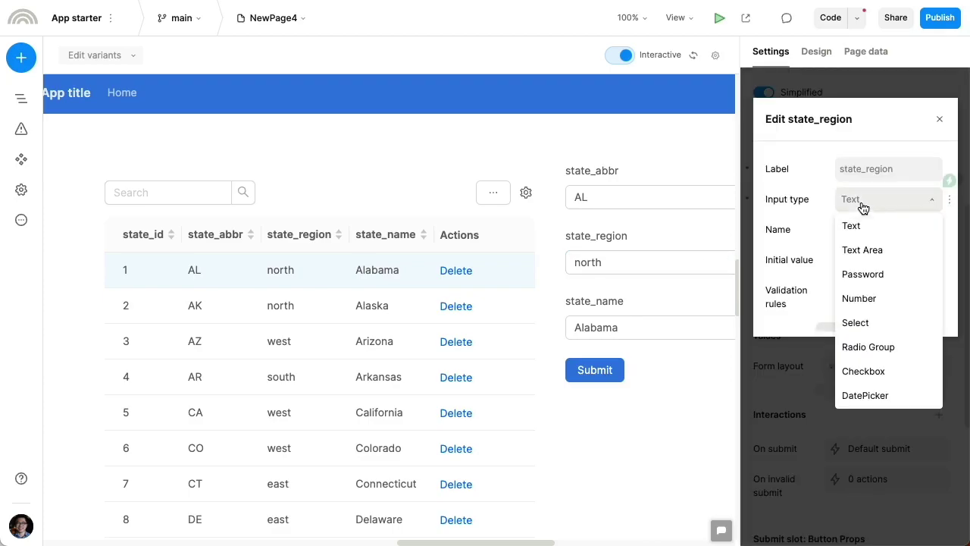
pyautogui.click(860, 323)
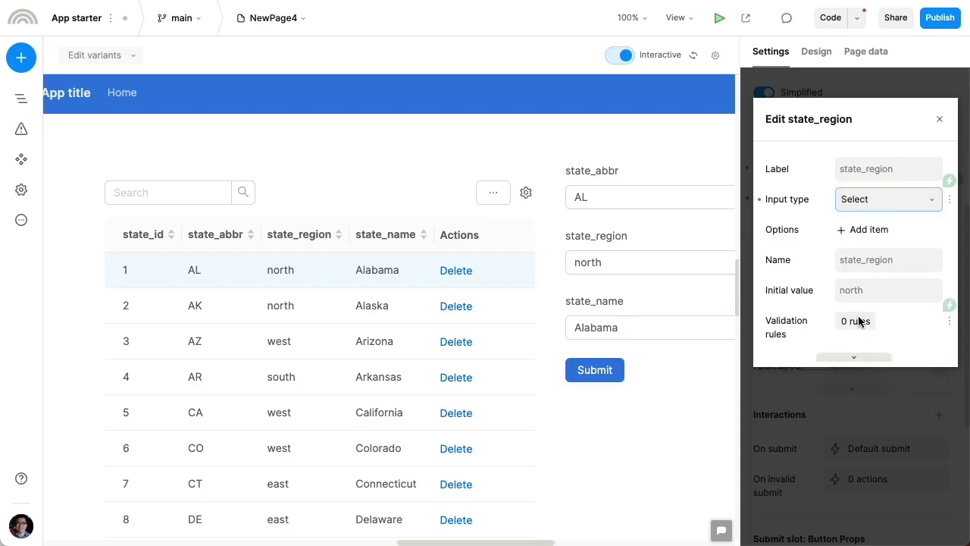
pyautogui.click(864, 240)
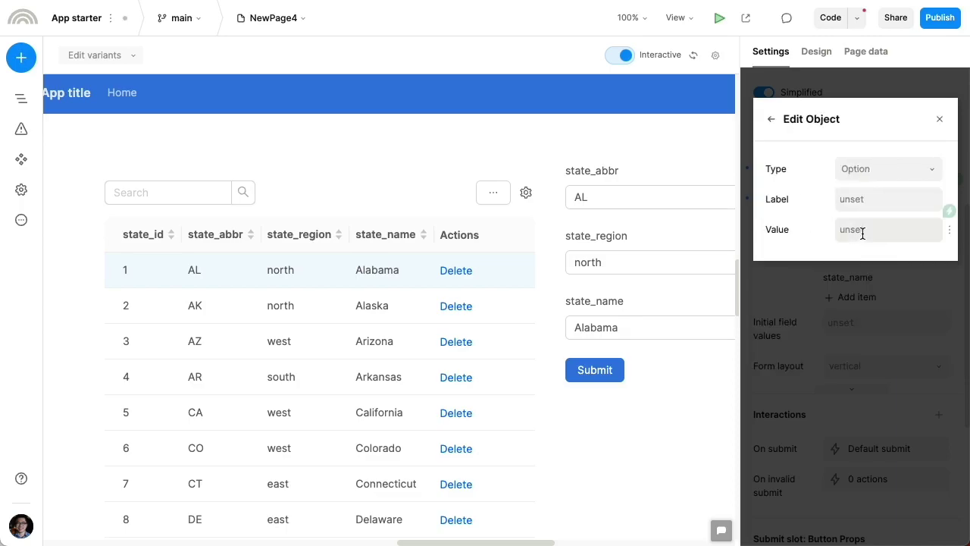
pyautogui.hscroll(5, 588, 339)
pyautogui.hscroll(-5, 590, 338)
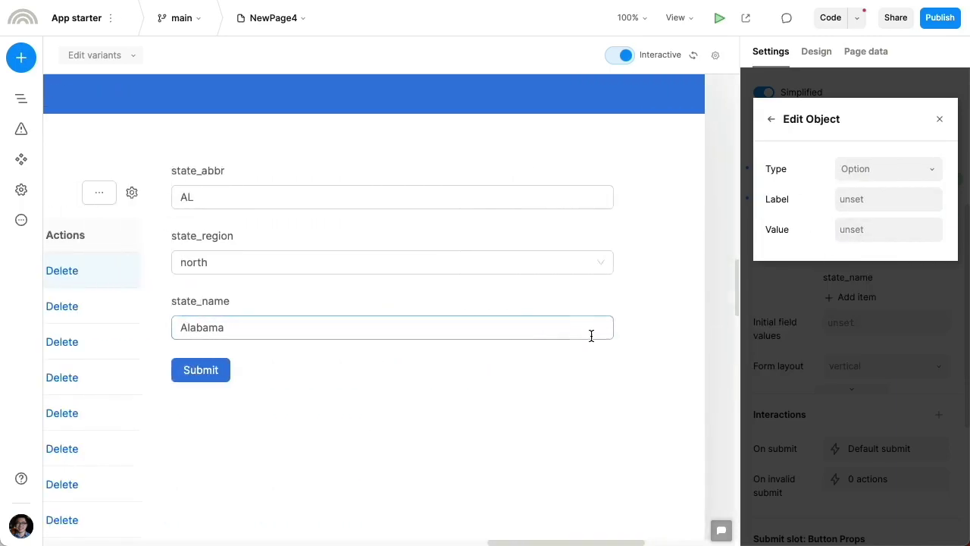
pyautogui.click(869, 197)
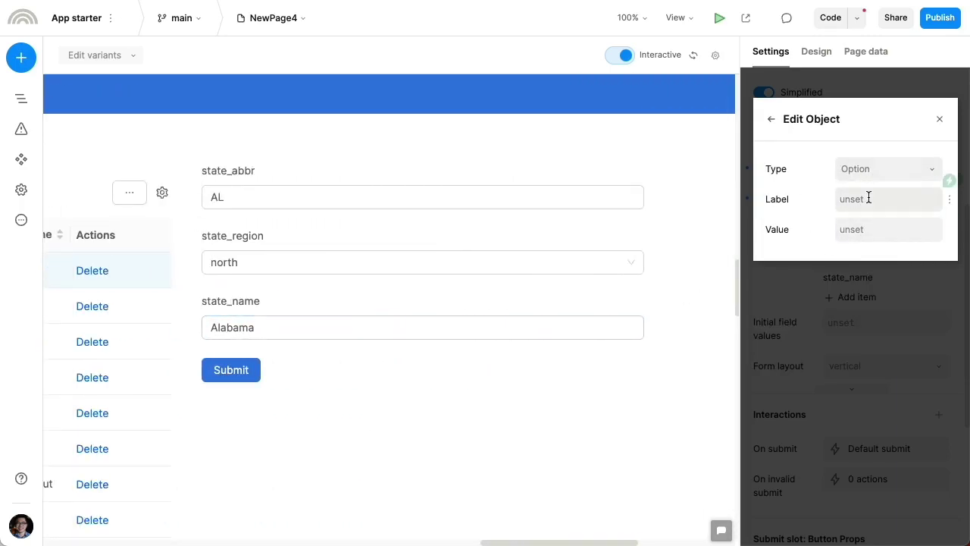
pyautogui.write('North')
pyautogui.click(871, 228)
pyautogui.write('n')
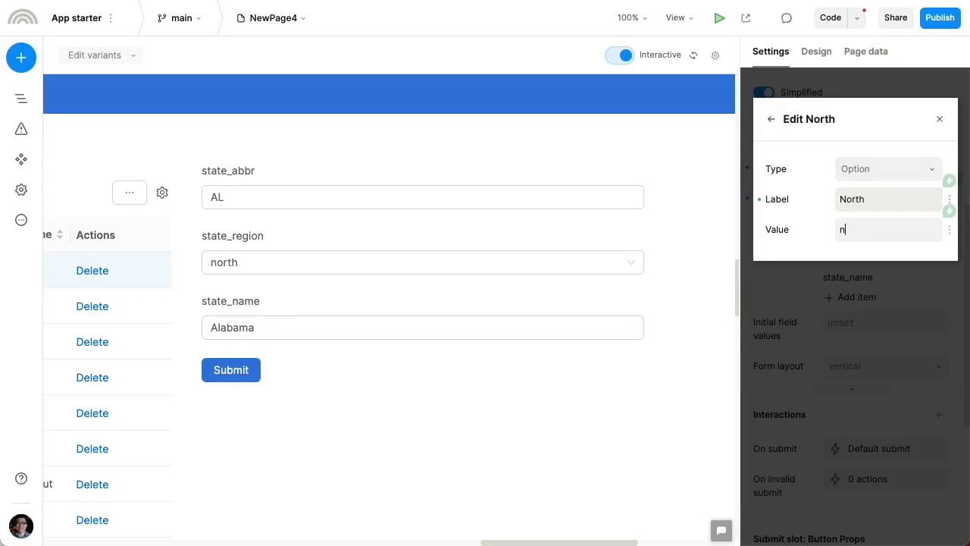
pyautogui.write('orth')
pyautogui.click(855, 292)
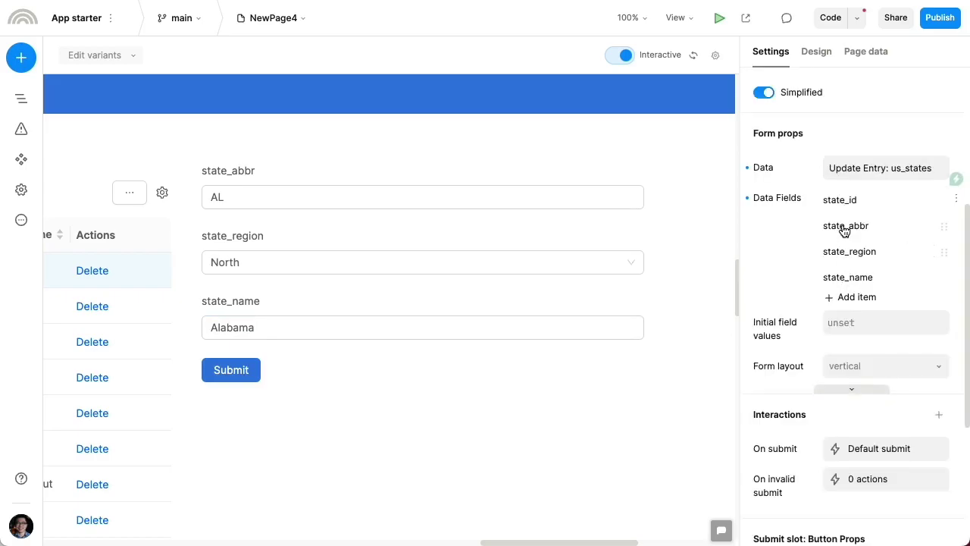
# Add a second state_region option labelled South with value south.
pyautogui.click(844, 251)
pyautogui.click(850, 251)
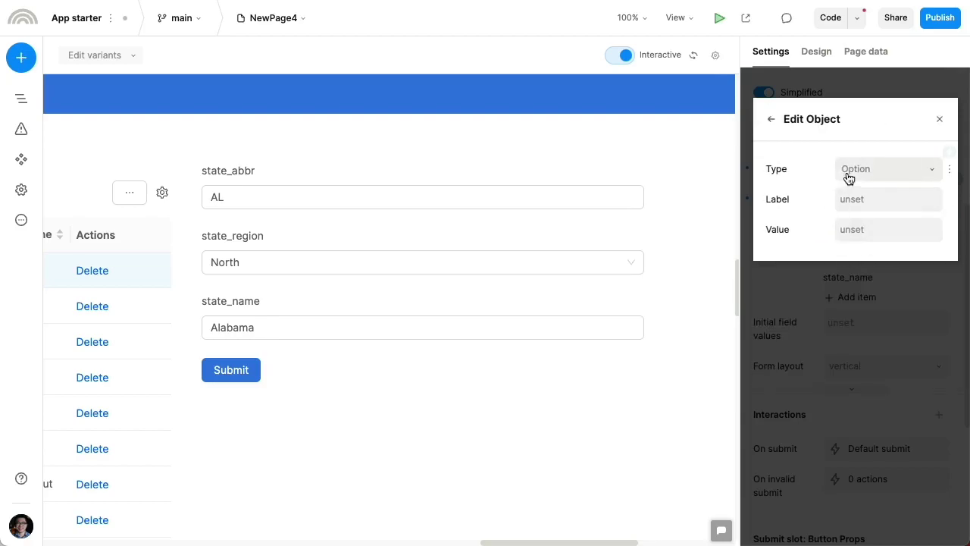
pyautogui.click(856, 196)
pyautogui.write('South')
pyautogui.press('Tab')
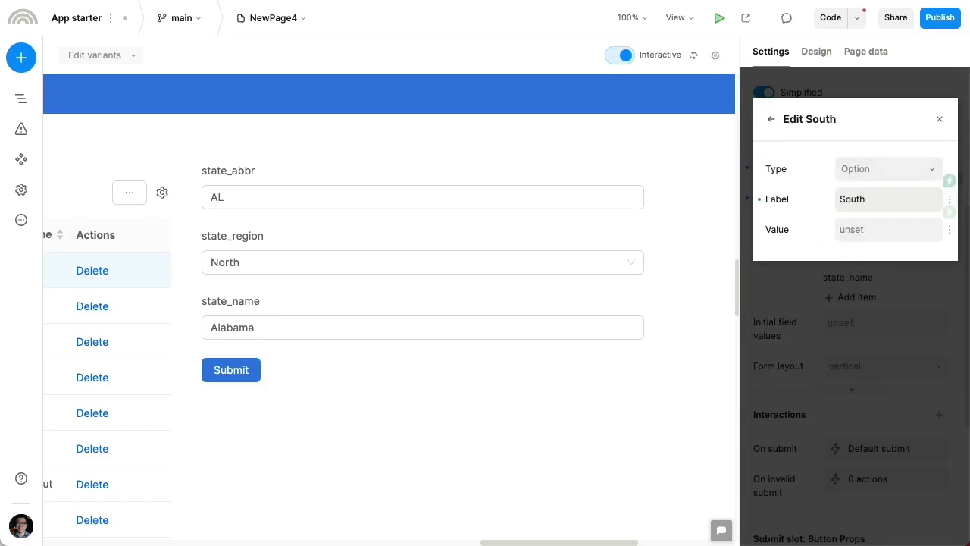
pyautogui.write('south')
pyautogui.click(772, 122)
pyautogui.click(569, 182)
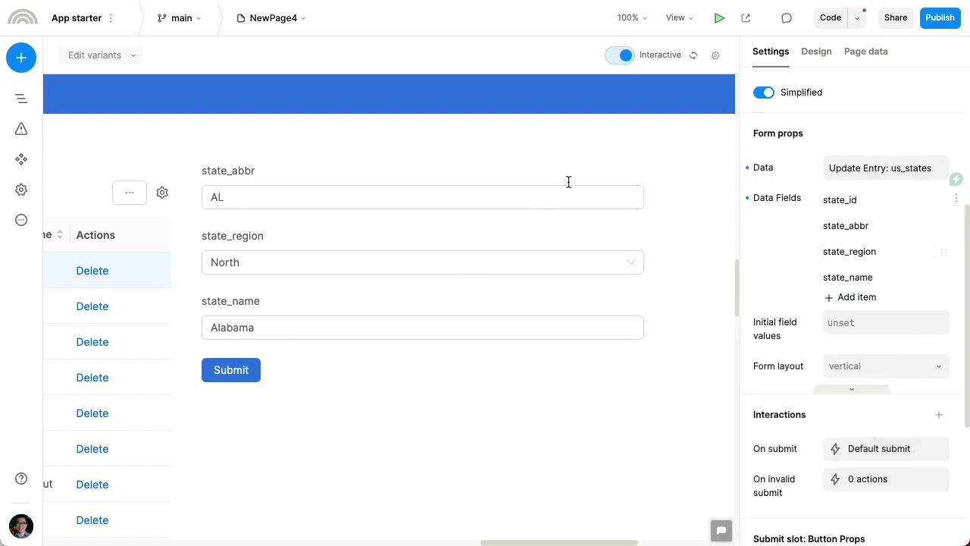
# Test the region dropdown, switching between South and North and ending on South.
pyautogui.click(395, 267)
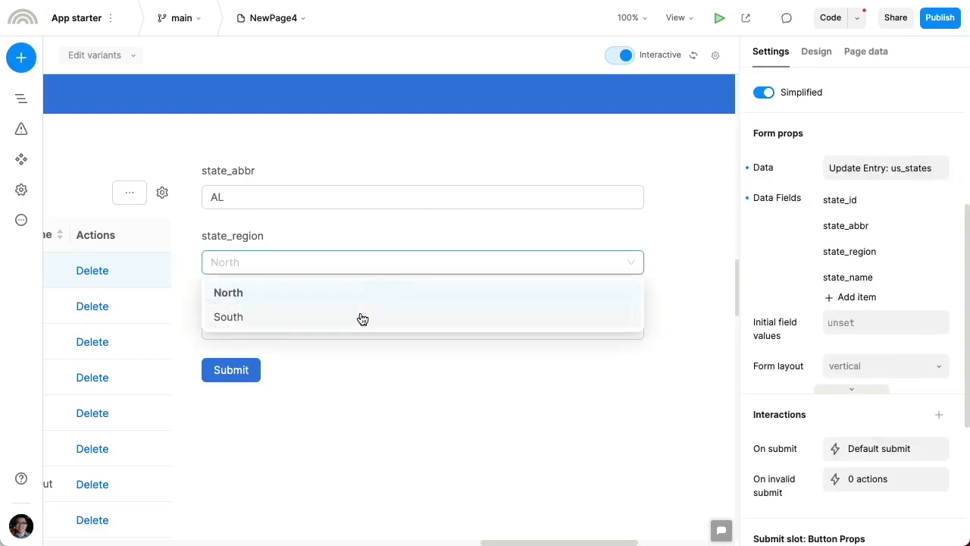
pyautogui.click(362, 319)
pyautogui.click(362, 273)
pyautogui.click(360, 292)
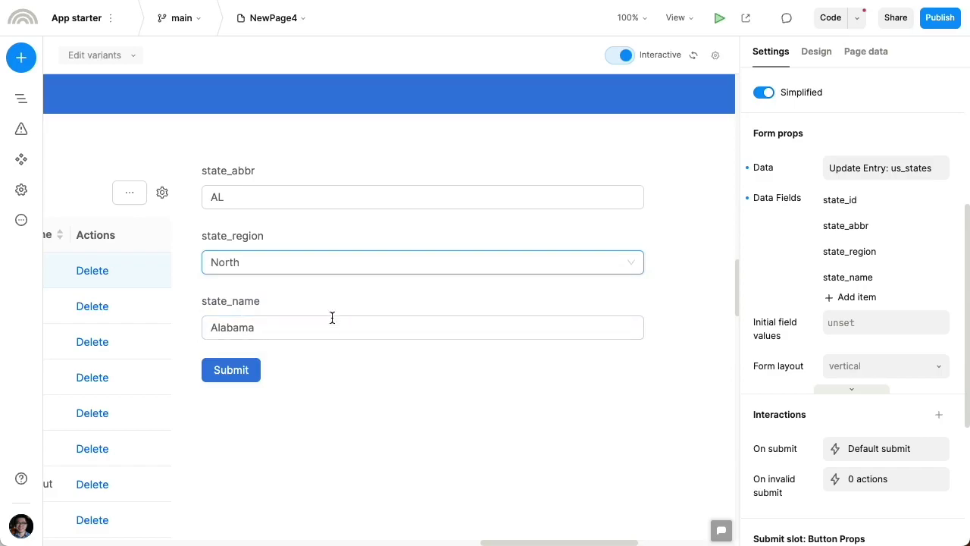
pyautogui.click(323, 267)
pyautogui.click(300, 324)
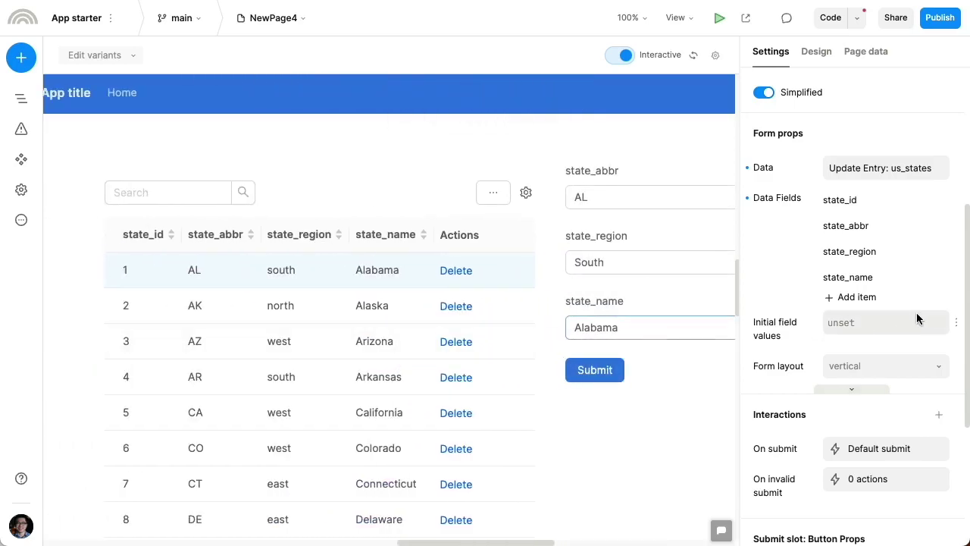
# Add an Is required validation rule to the state_name field.
pyautogui.click(871, 277)
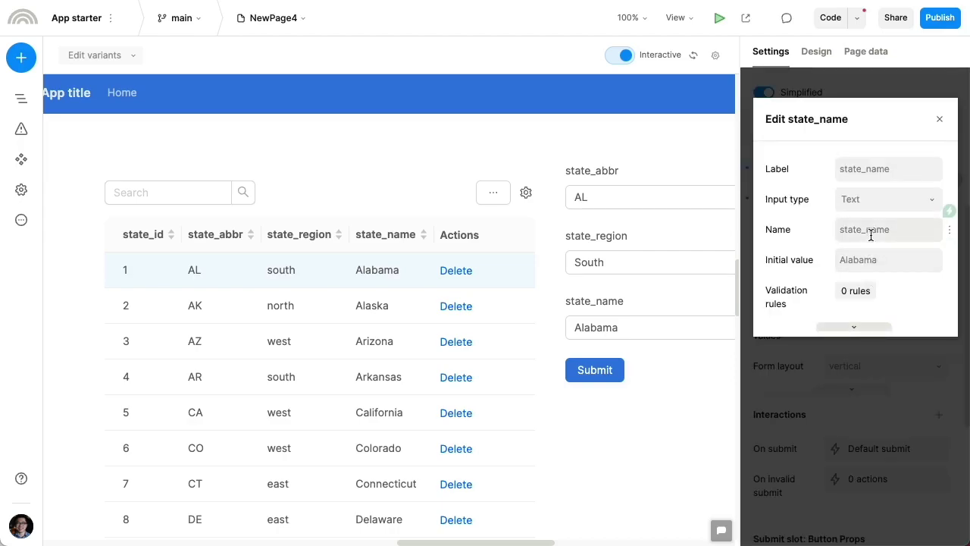
pyautogui.click(849, 292)
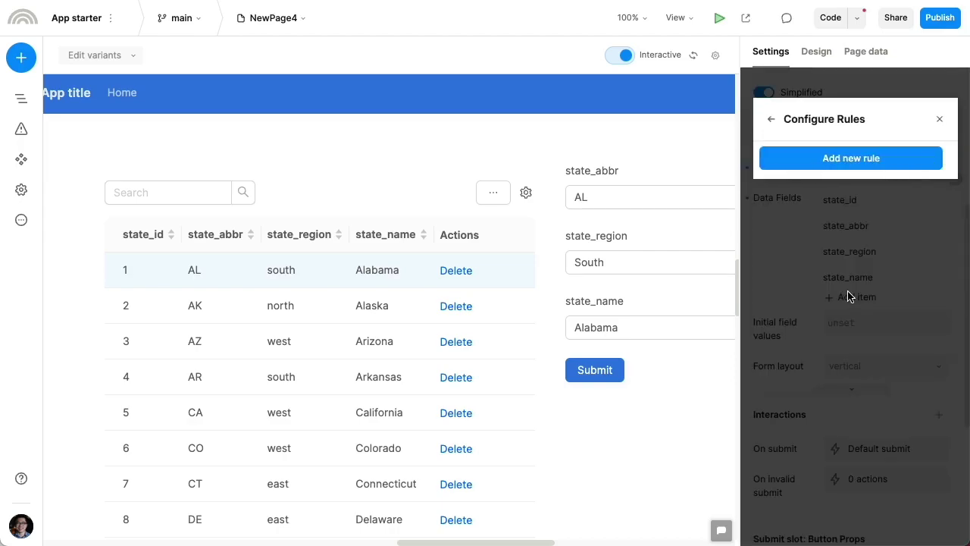
pyautogui.click(840, 159)
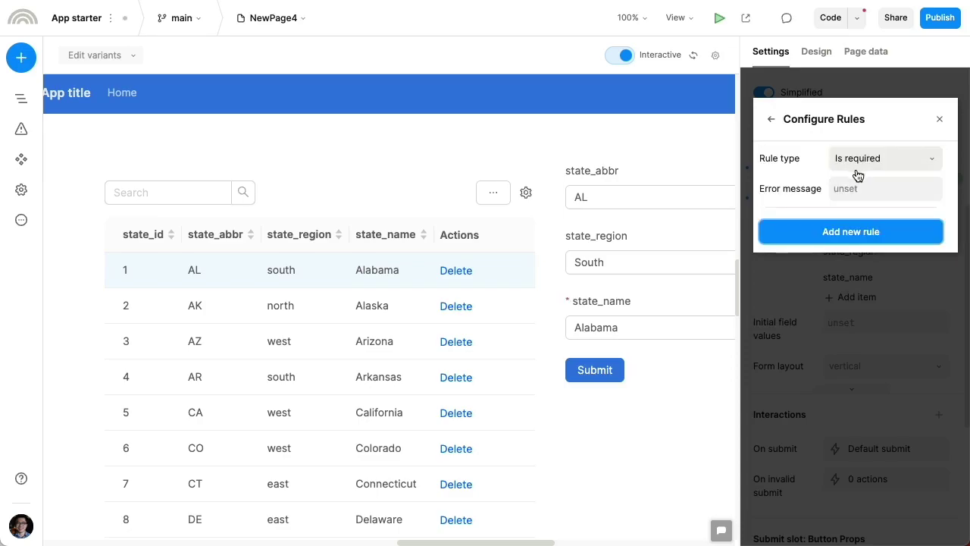
pyautogui.click(771, 120)
pyautogui.press('Escape')
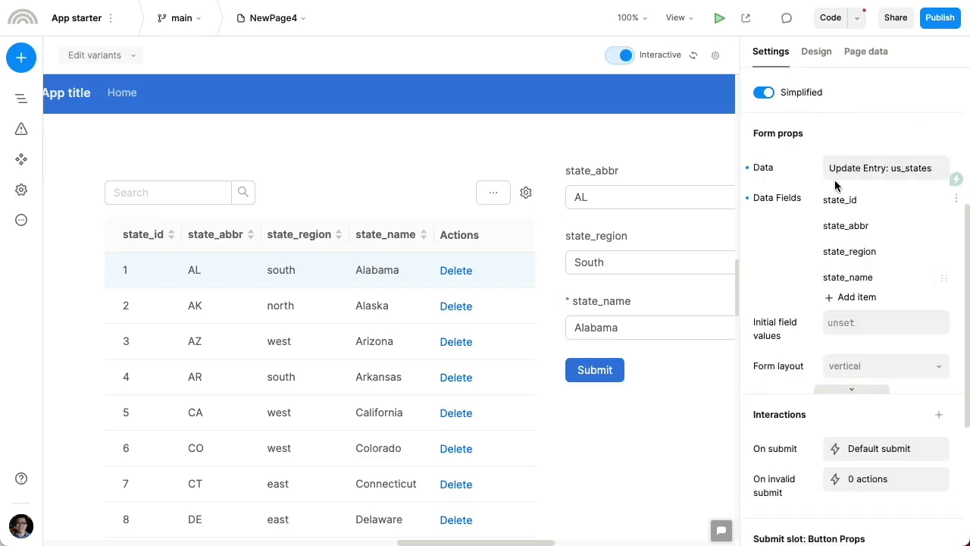
# Add a Maximum length rule of 2 to the state_abbr field.
pyautogui.click(843, 229)
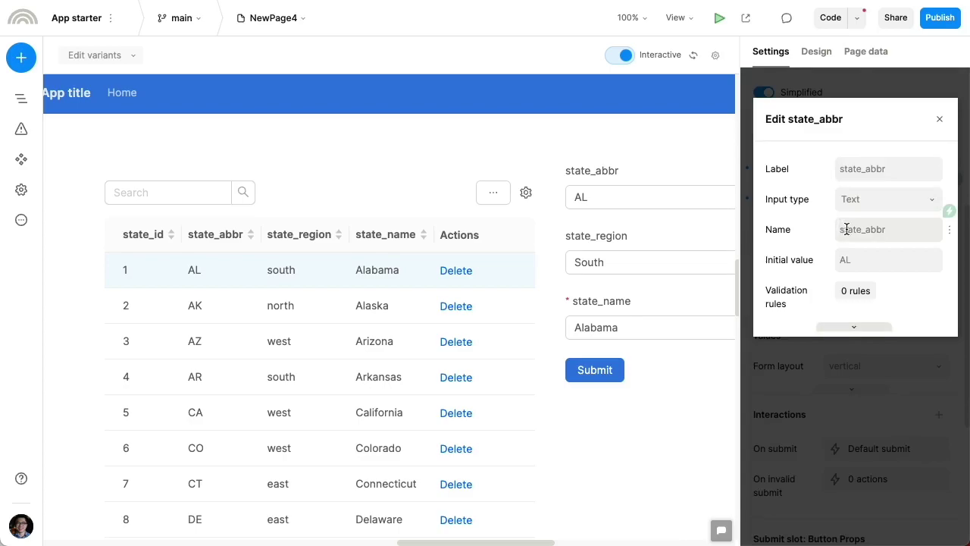
pyautogui.click(855, 293)
pyautogui.click(828, 167)
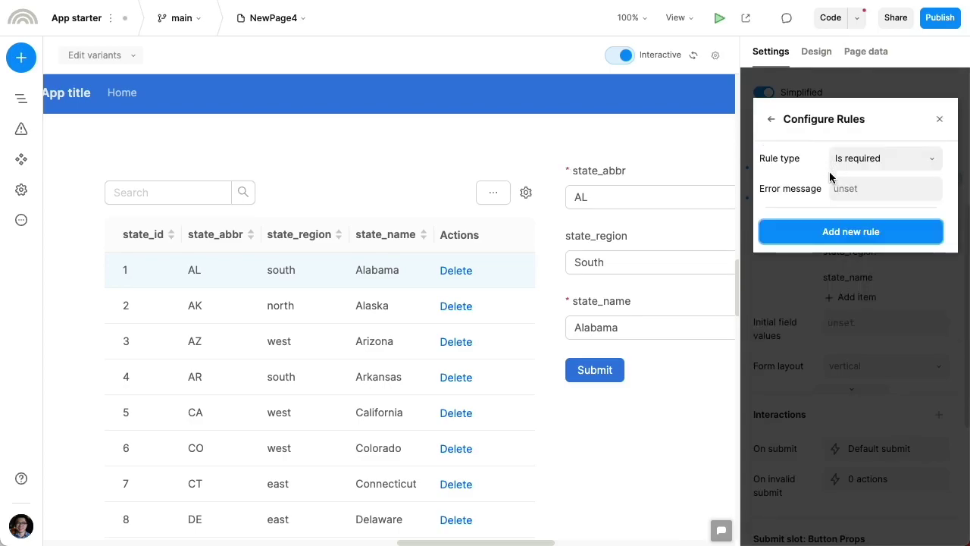
pyautogui.click(842, 160)
pyautogui.click(845, 232)
pyautogui.click(854, 186)
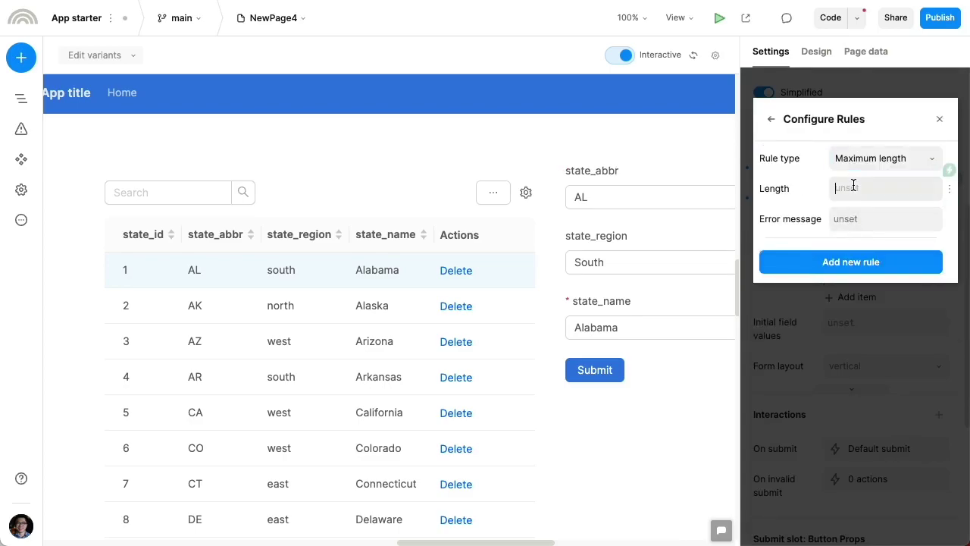
pyautogui.write('2')
pyautogui.click(802, 92)
# In preview, clear state_name and enter an over-long state_abbr to show both validation errors.
pyautogui.hscroll(10, 607, 266)
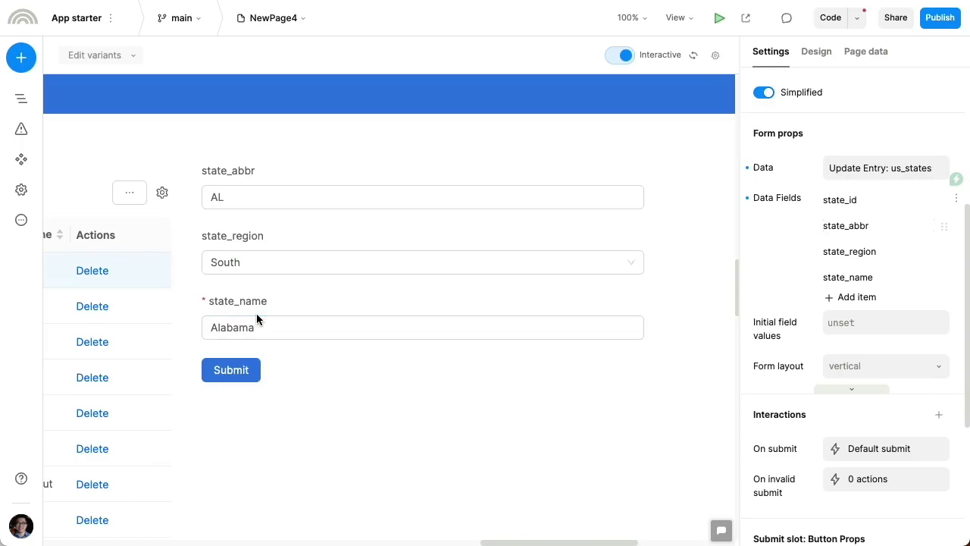
pyautogui.click(260, 334)
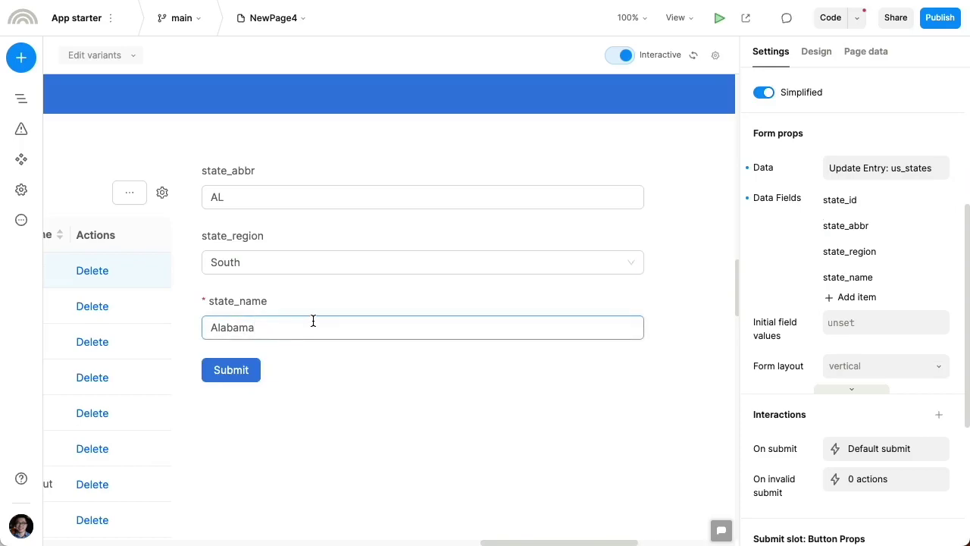
pyautogui.hotkey('ctrl', 'a')
pyautogui.press('BackSpace')
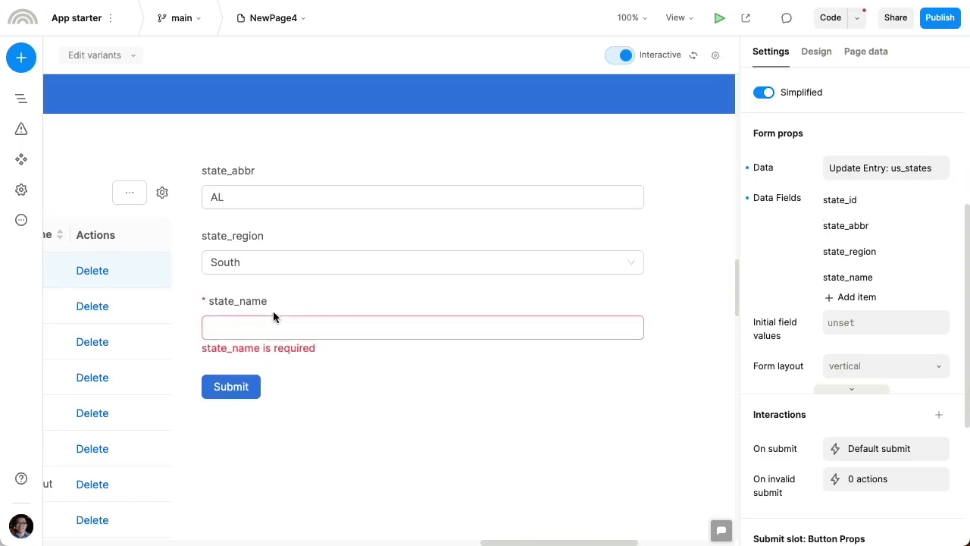
pyautogui.click(280, 197)
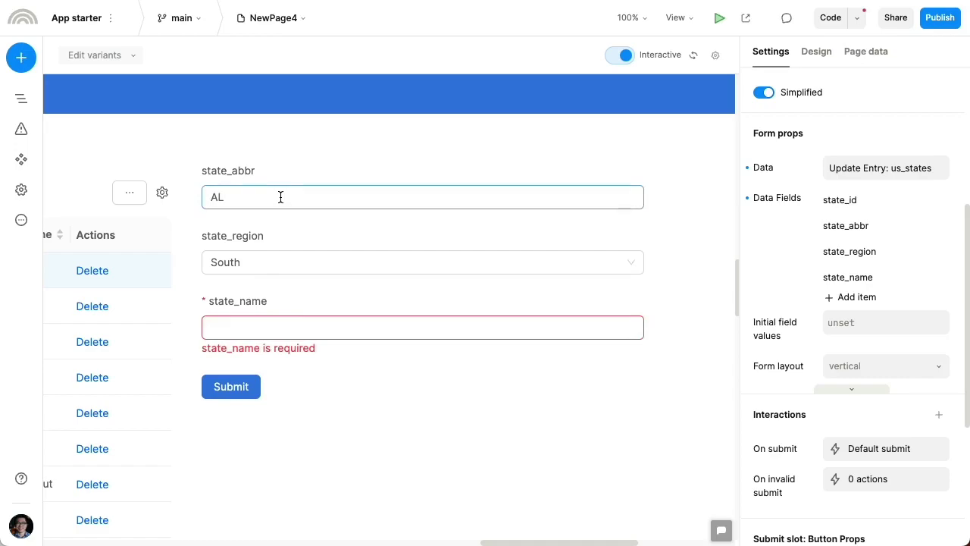
pyautogui.write('A')
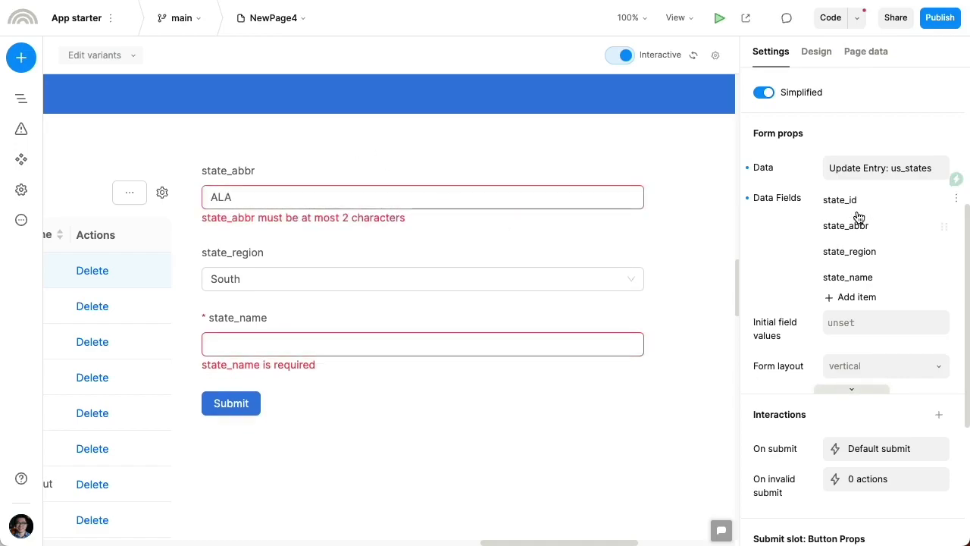
# Set the form layout to horizontal with left-aligned labels.
pyautogui.click(853, 389)
pyautogui.click(844, 373)
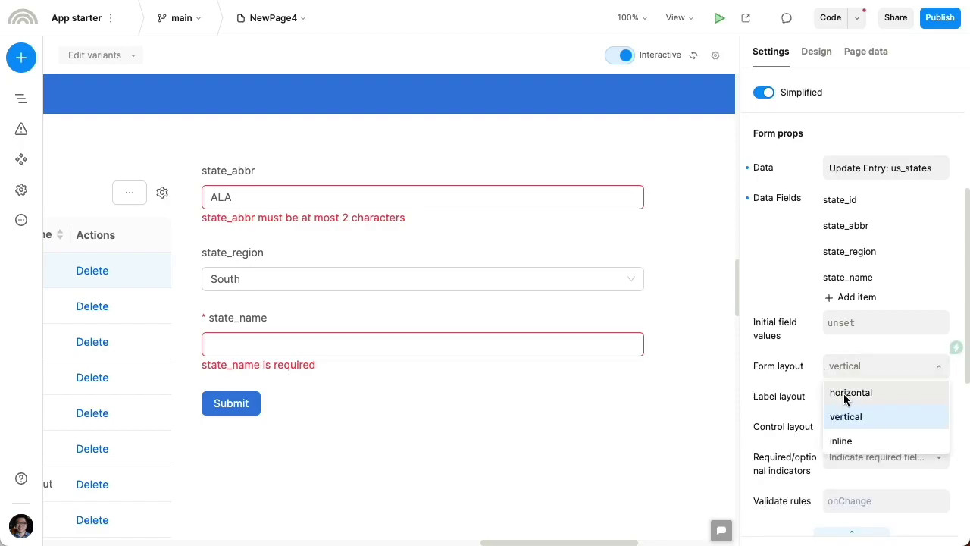
pyautogui.click(847, 396)
pyautogui.click(847, 399)
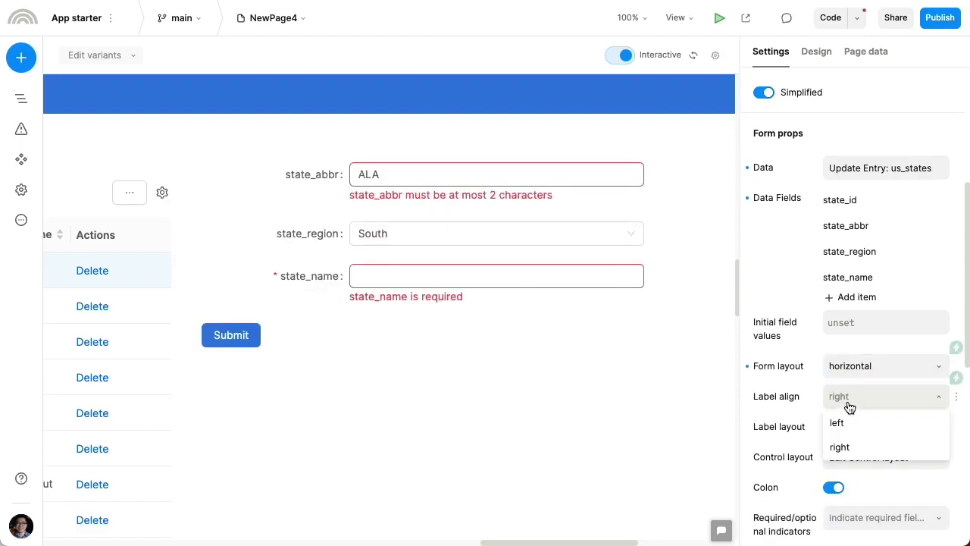
pyautogui.click(838, 423)
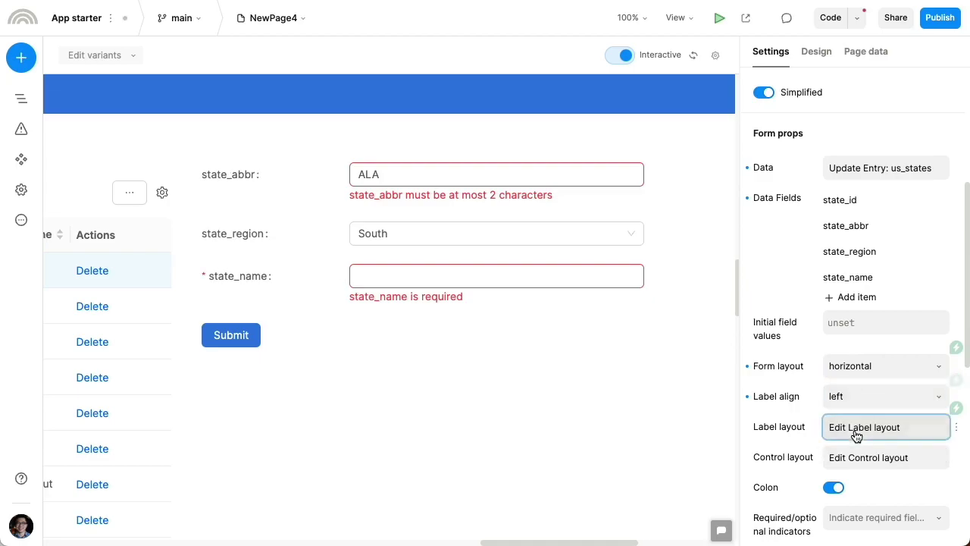
pyautogui.click(855, 429)
pyautogui.click(860, 390)
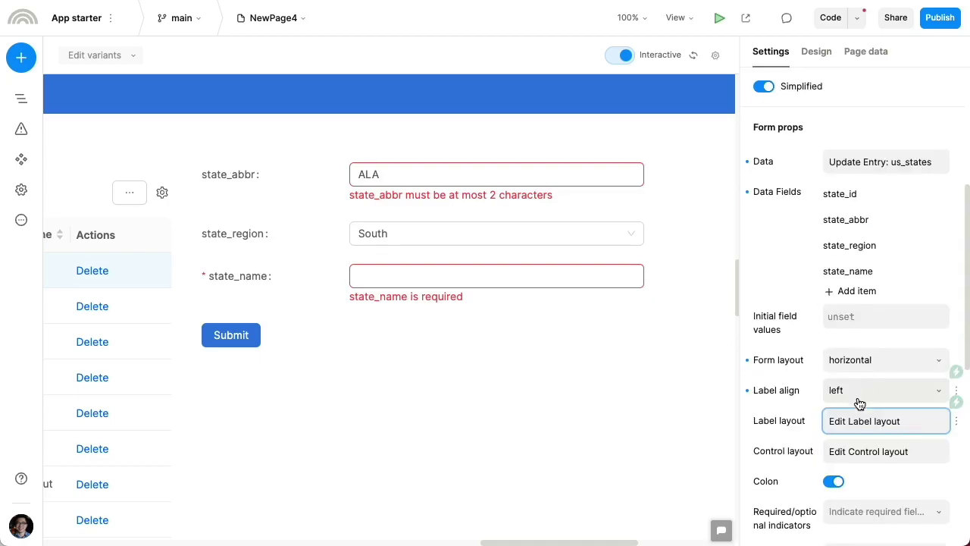
# Set the required/optional indicator to Indicate optional fields.
pyautogui.scroll(-2, 858, 397)
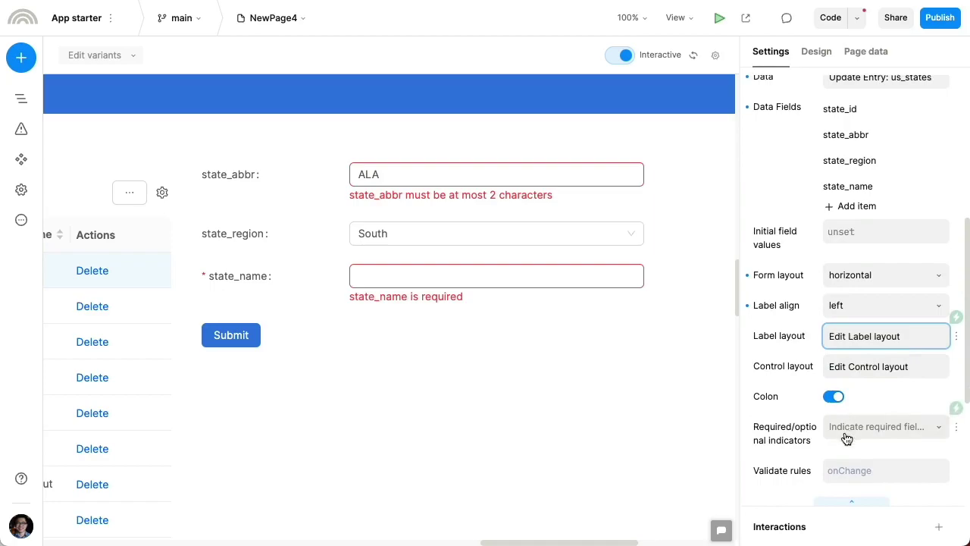
pyautogui.click(847, 430)
pyautogui.click(848, 455)
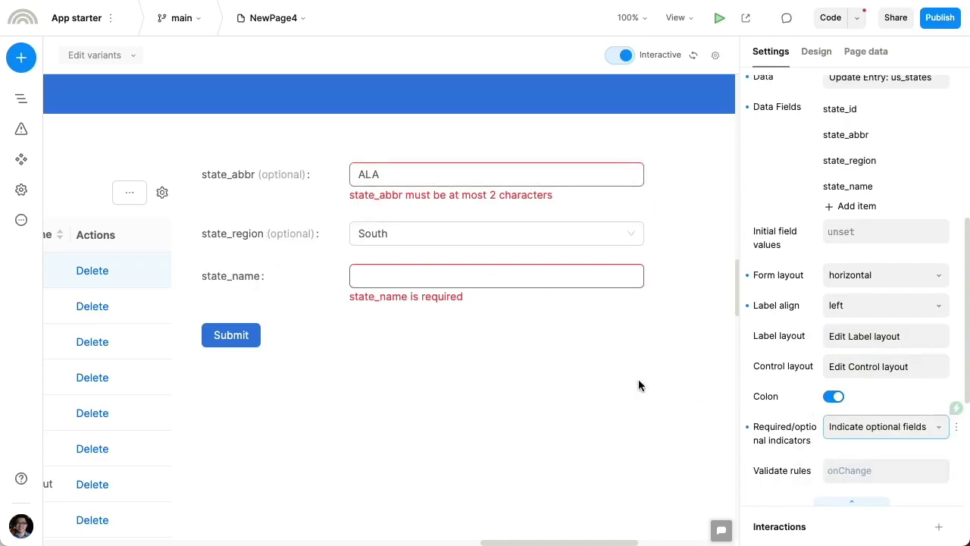
# Leave interactive mode and delete the selected state-update form.
pyautogui.click(617, 56)
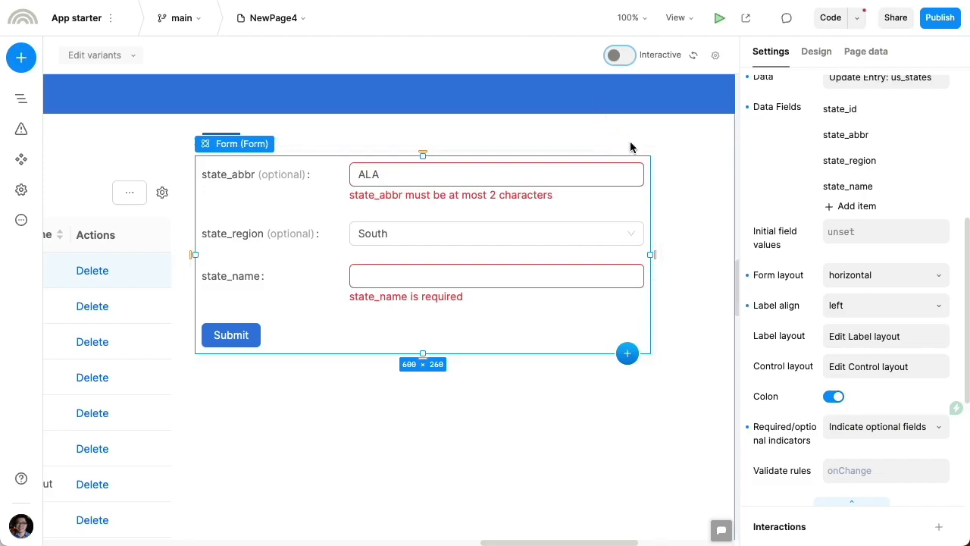
pyautogui.press('Delete')
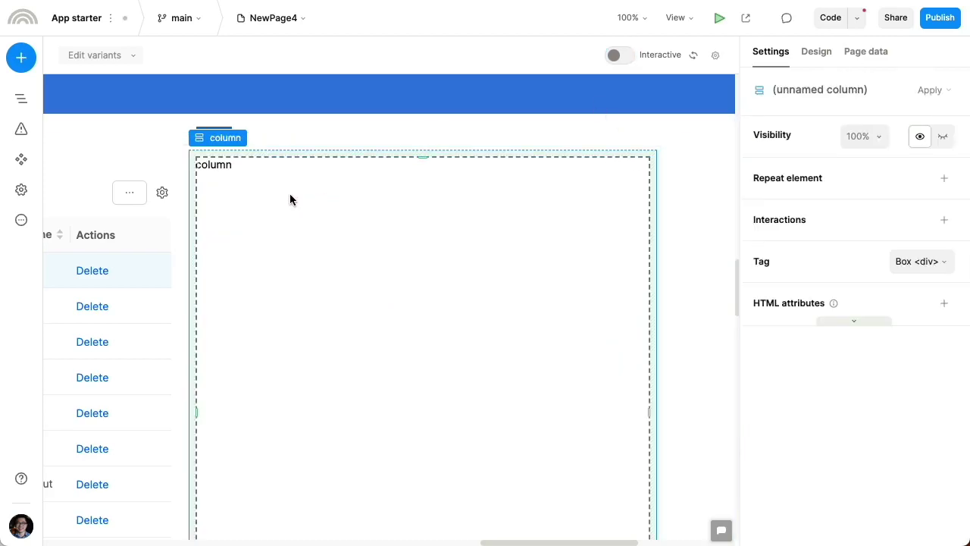
# Search for 'form' and insert a Form component into the empty column.
pyautogui.click(21, 58)
pyautogui.write('form')
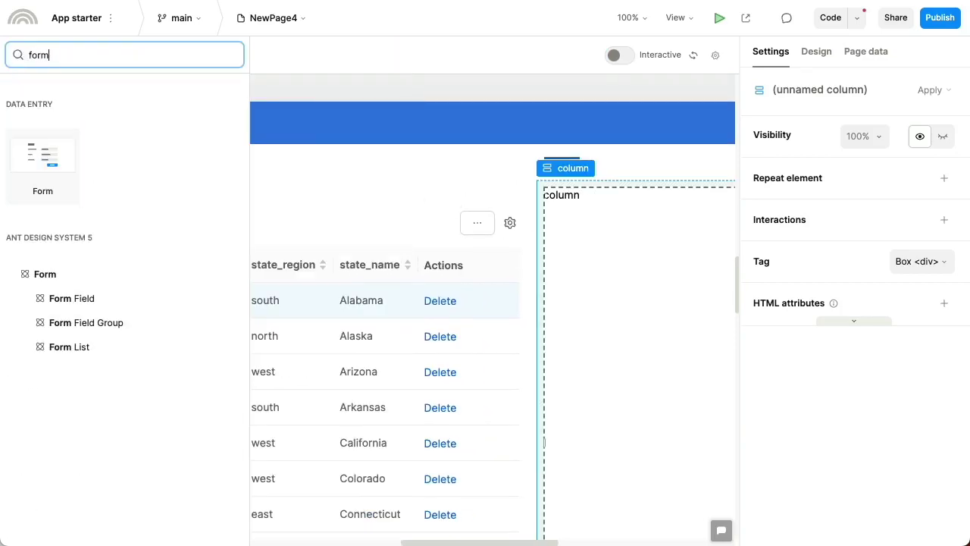
pyautogui.click(65, 186)
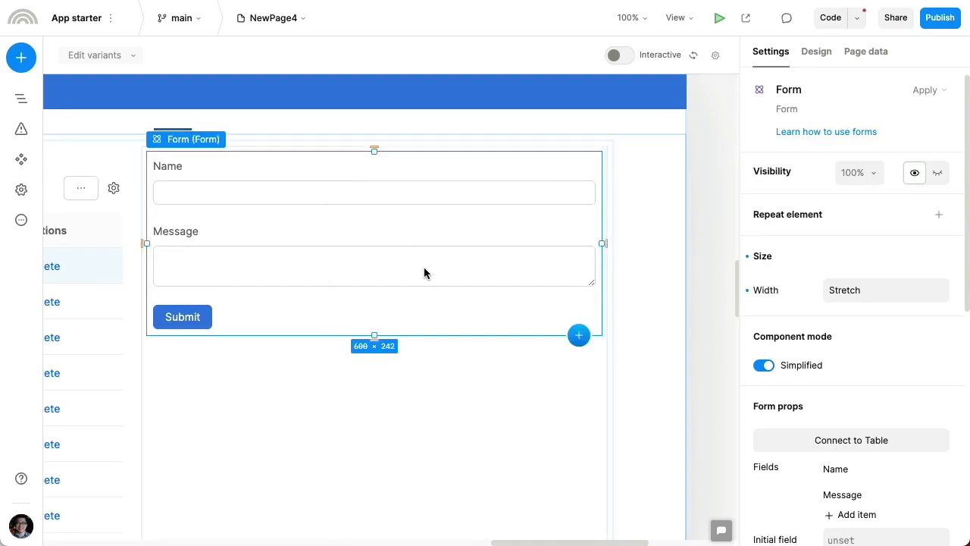
# Add and then remove a third field, keeping Name and Message, and turn interactive preview on.
pyautogui.scroll(-5, 799, 358)
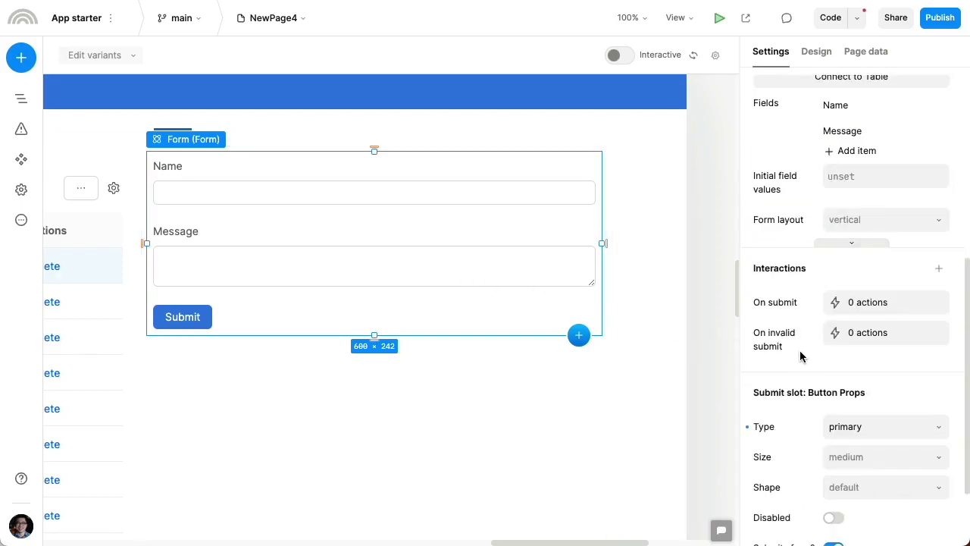
pyautogui.click(855, 156)
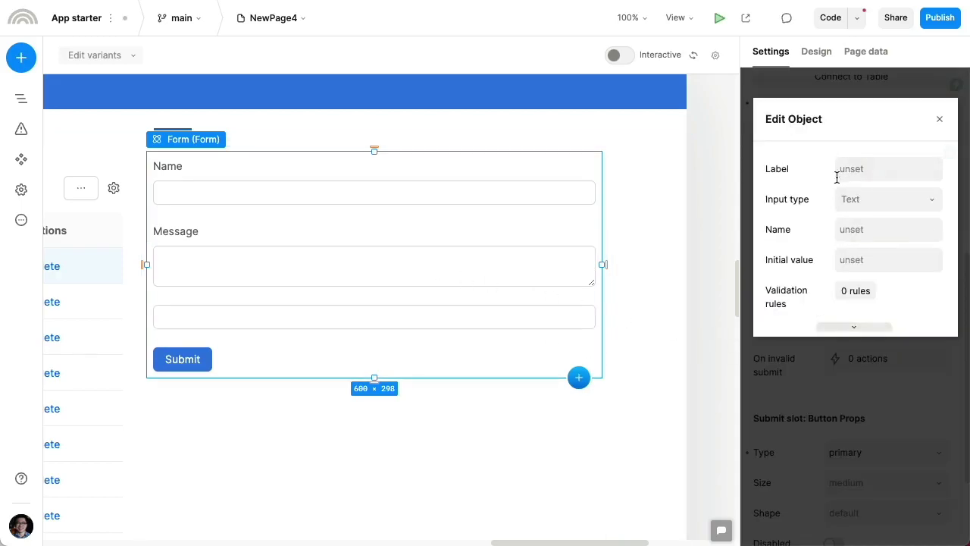
pyautogui.click(862, 404)
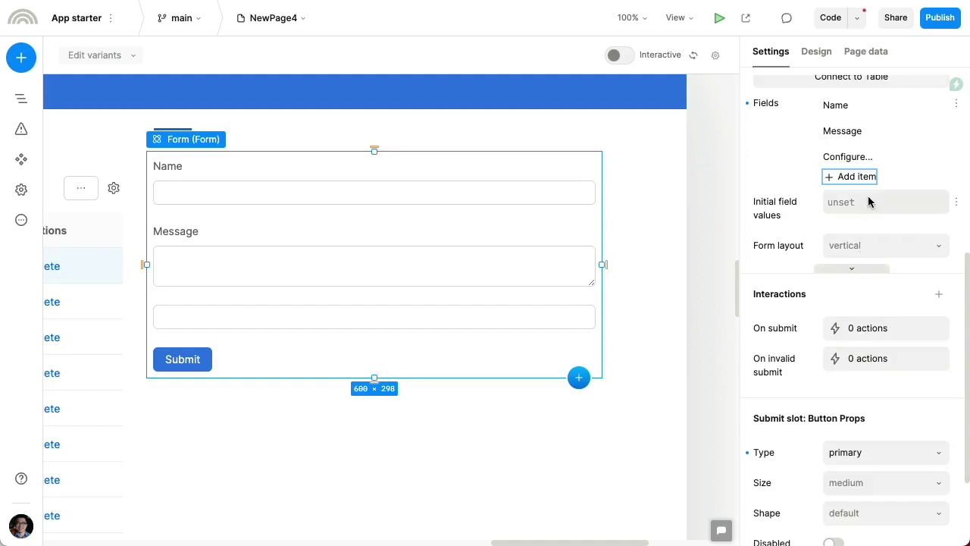
pyautogui.click(940, 159)
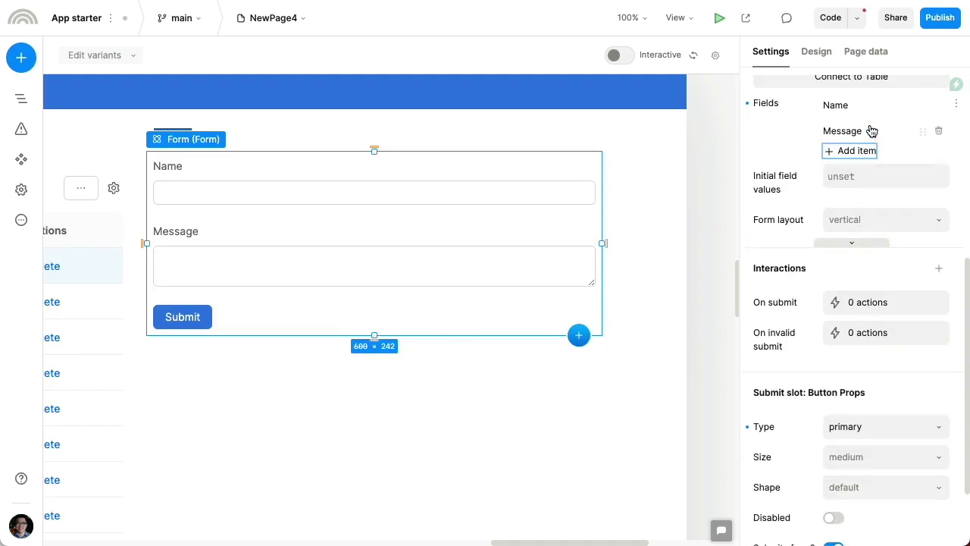
pyautogui.click(622, 55)
# Submit the empty form as a test, then return to edit mode.
pyautogui.click(249, 195)
pyautogui.click(192, 320)
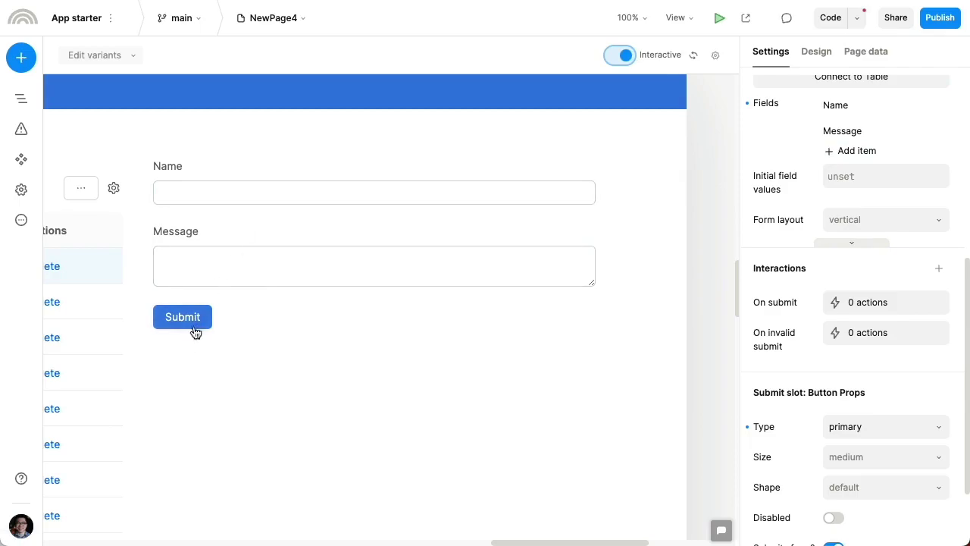
pyautogui.click(623, 55)
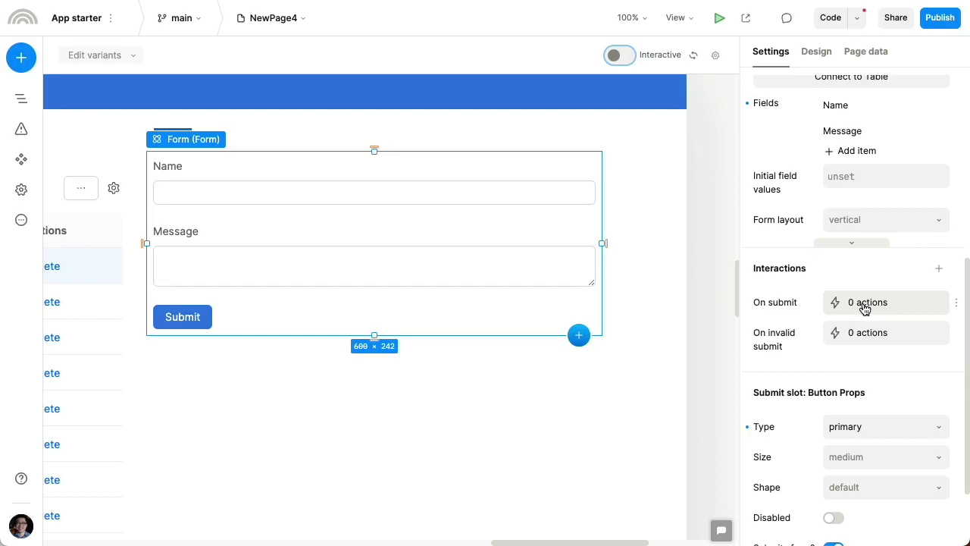
# In preview, fill Name and Message with 'snth', then switch back to edit mode.
pyautogui.click(621, 56)
pyautogui.click(300, 193)
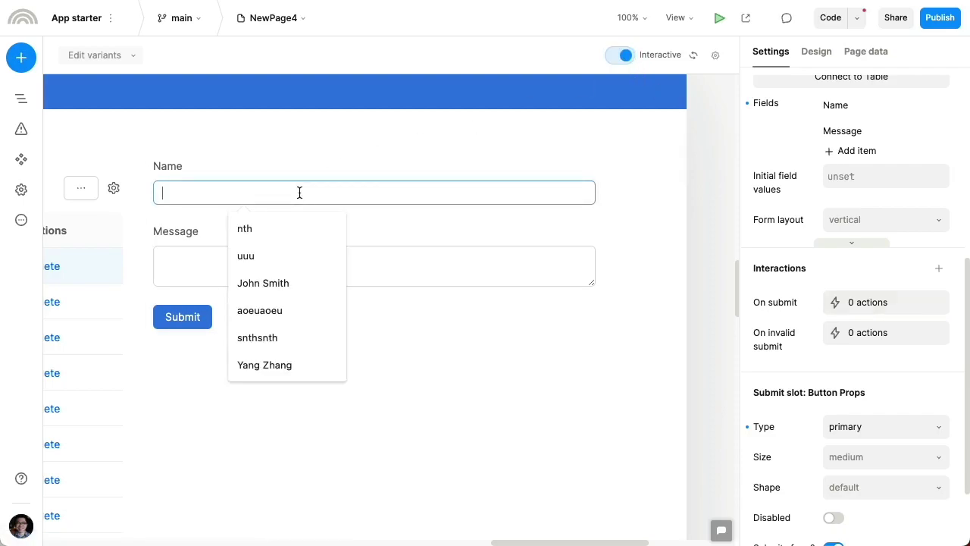
pyautogui.write('snth')
pyautogui.press('Tab')
pyautogui.write('snth')
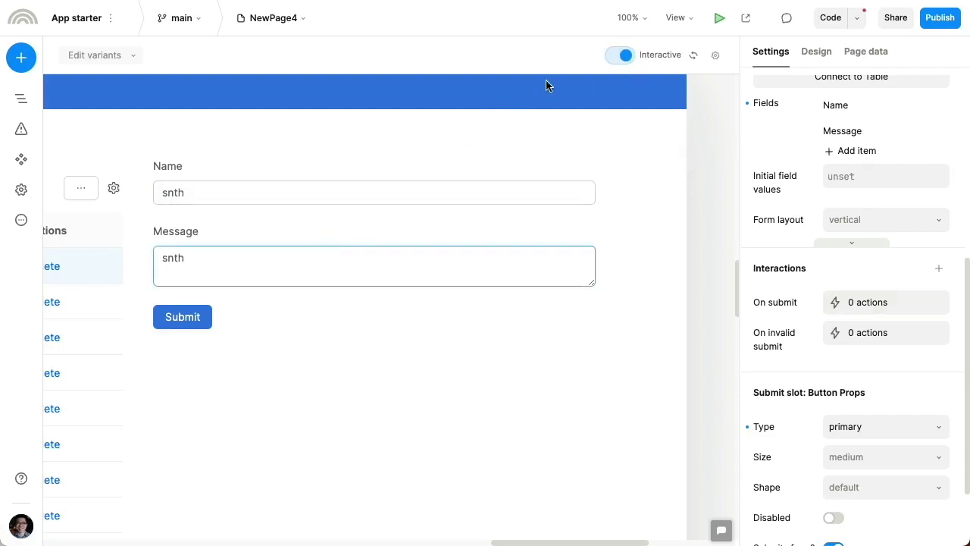
pyautogui.click(618, 59)
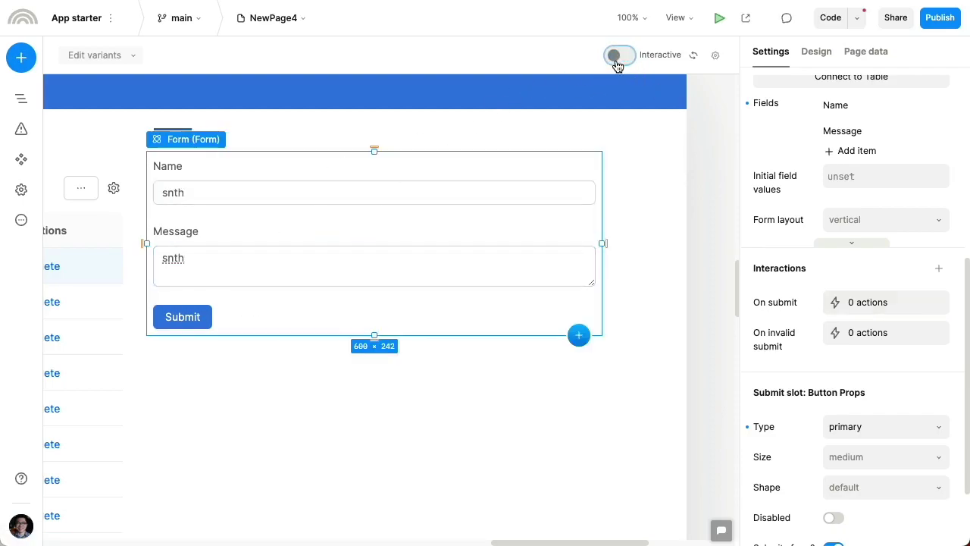
# Add a Use integration action to the form's On submit interaction.
pyautogui.click(853, 309)
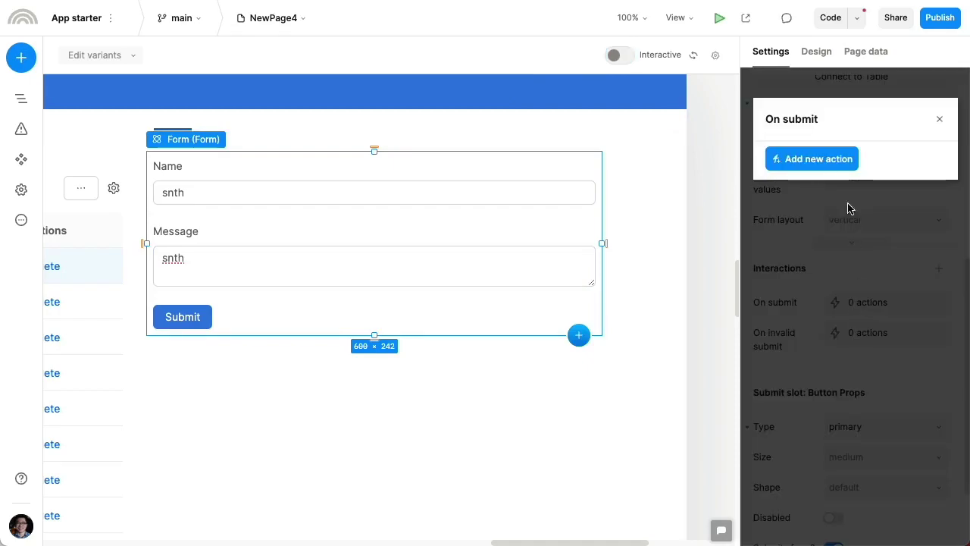
pyautogui.click(834, 159)
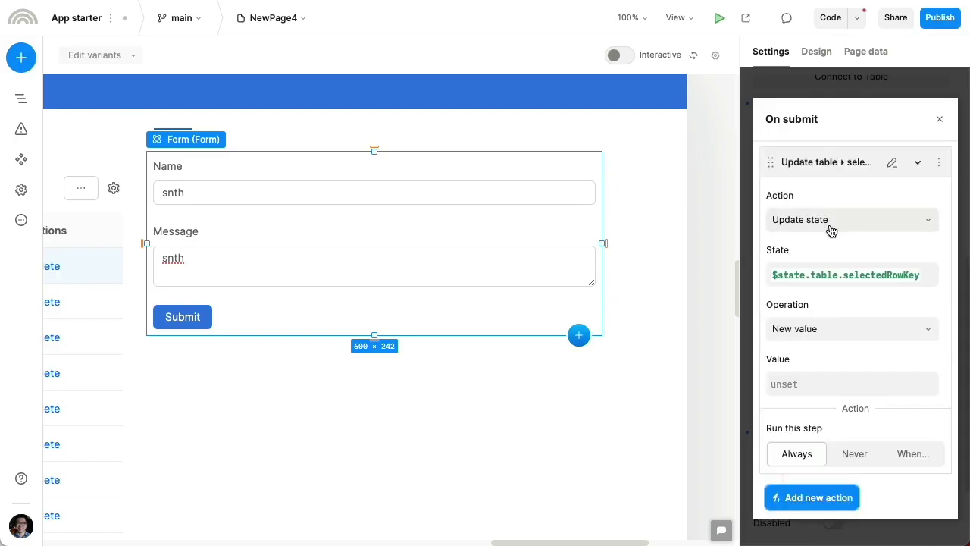
pyautogui.click(831, 225)
pyautogui.click(838, 295)
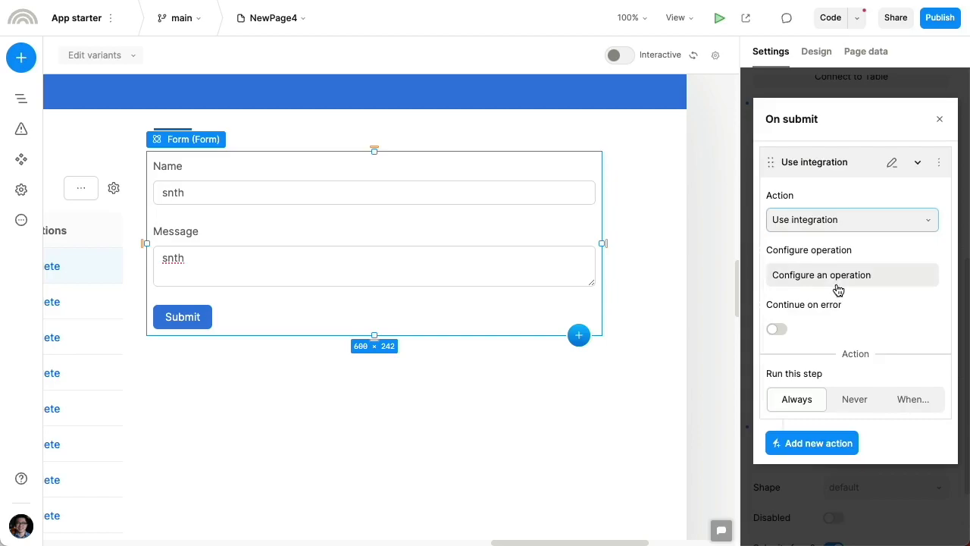
pyautogui.click(837, 284)
# Switch the operation's integration to httpbin and confirm it.
pyautogui.click(361, 129)
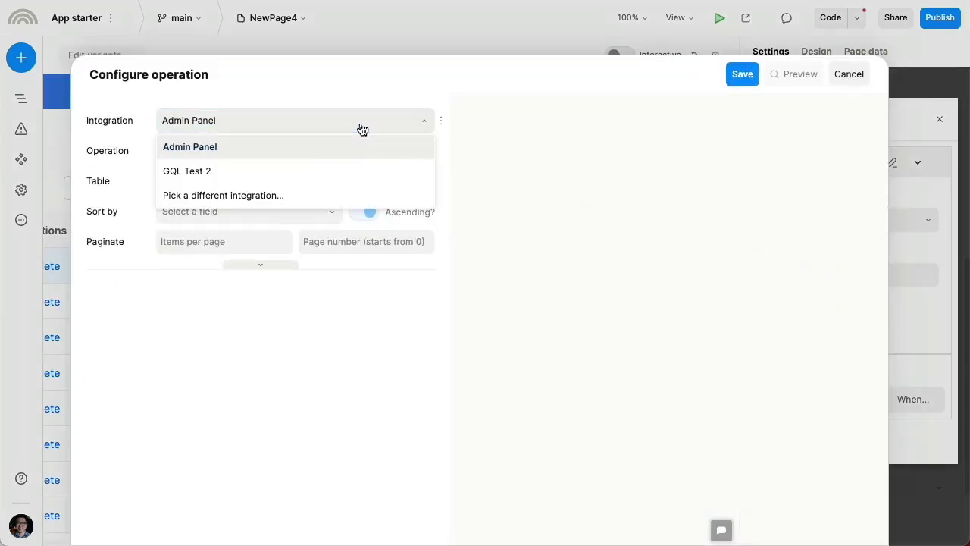
pyautogui.click(357, 192)
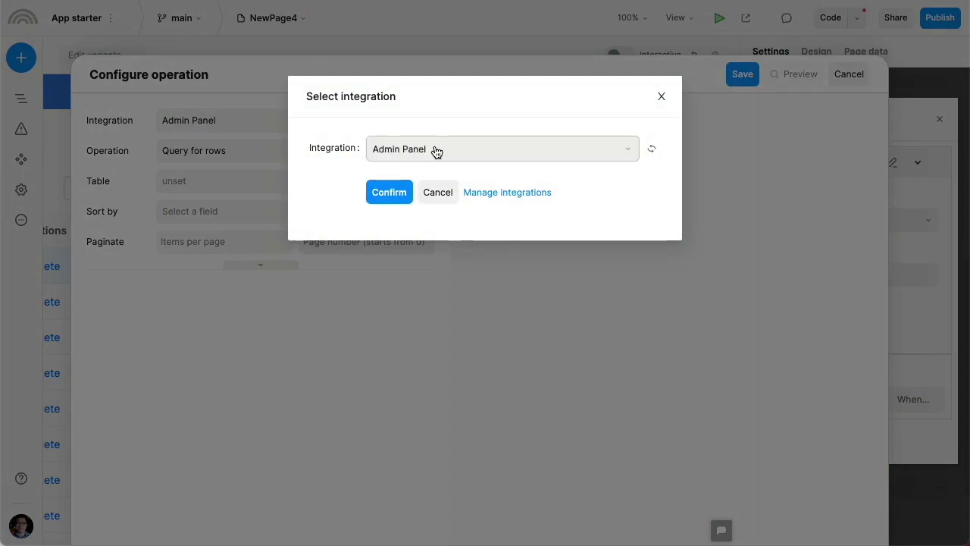
pyautogui.click(437, 151)
pyautogui.click(409, 516)
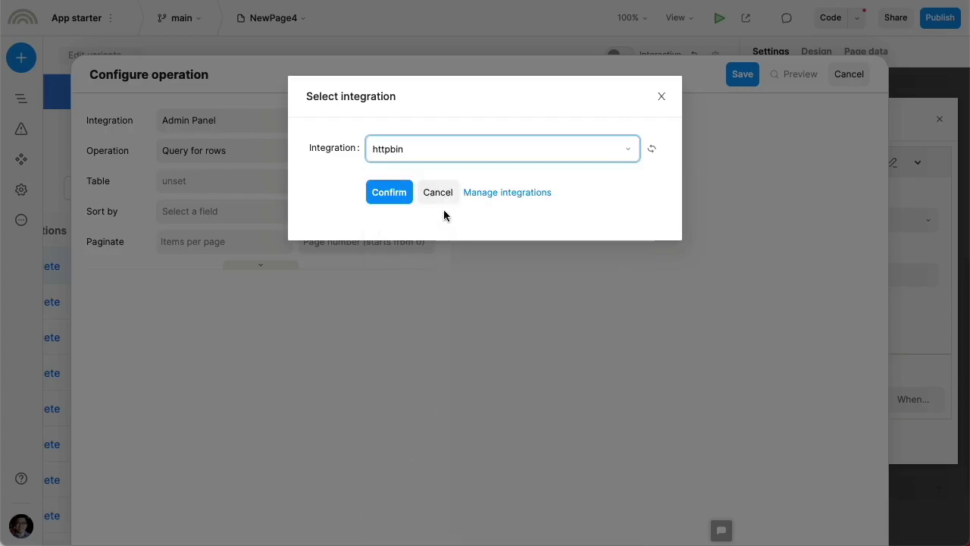
pyautogui.click(390, 194)
# Open httpbin.org in a new browser tab.
pyautogui.press('super+t')
pyautogui.write('httpbin')
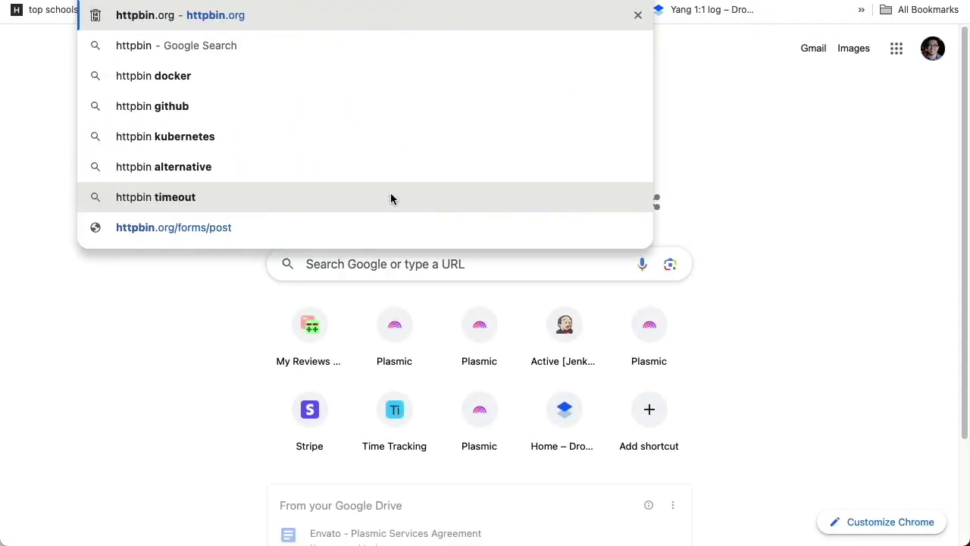
pyautogui.press('Escape')
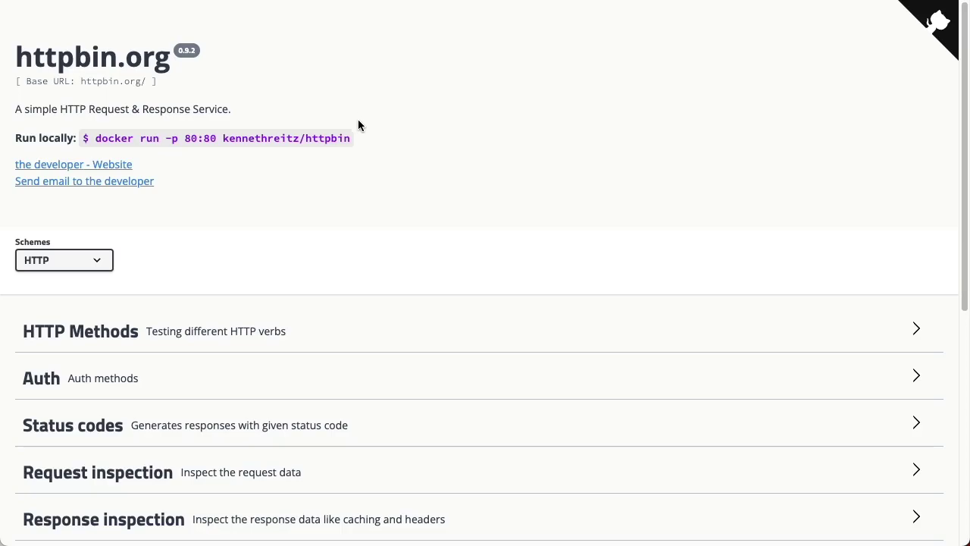
# Configure a POST to path 'post' with a raw body set to the form's value.
pyautogui.press('super+w')
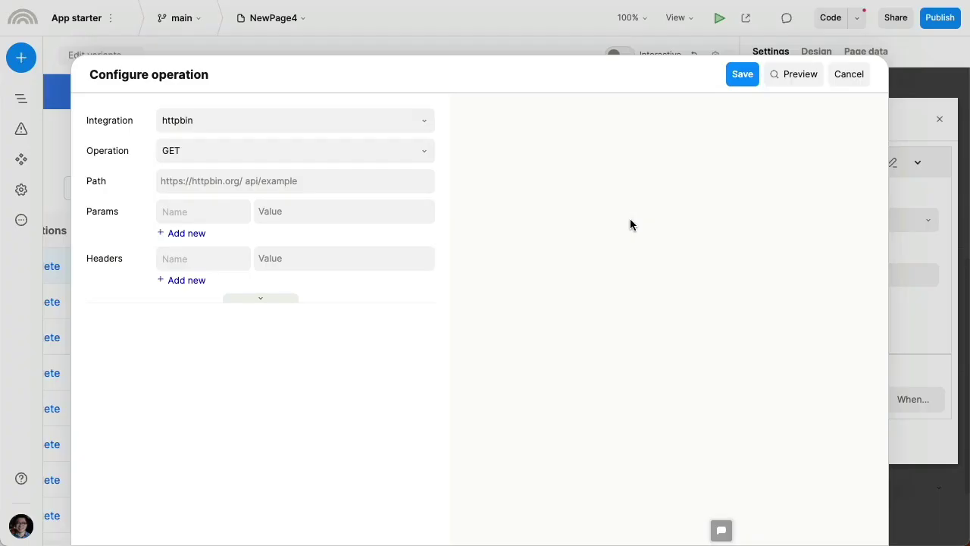
pyautogui.click(353, 158)
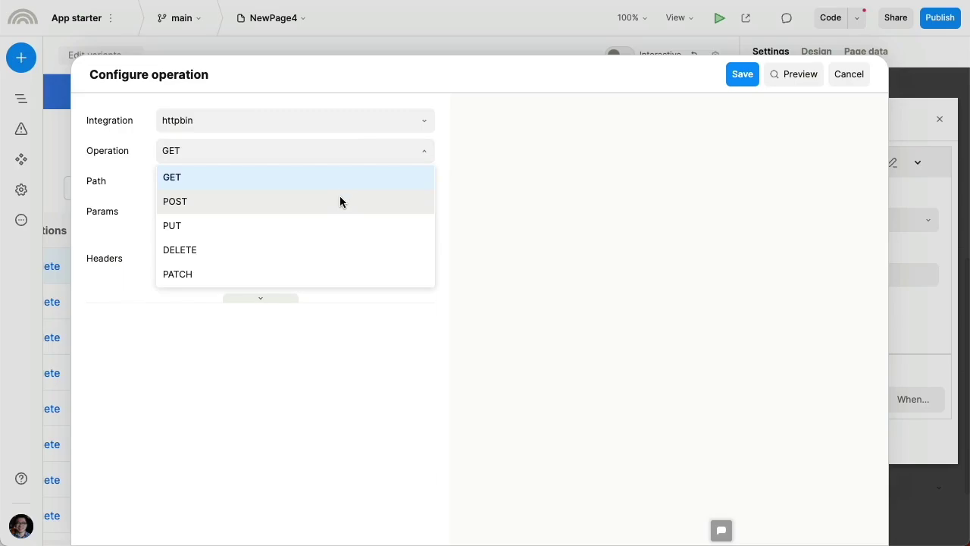
pyautogui.click(339, 198)
pyautogui.write('post')
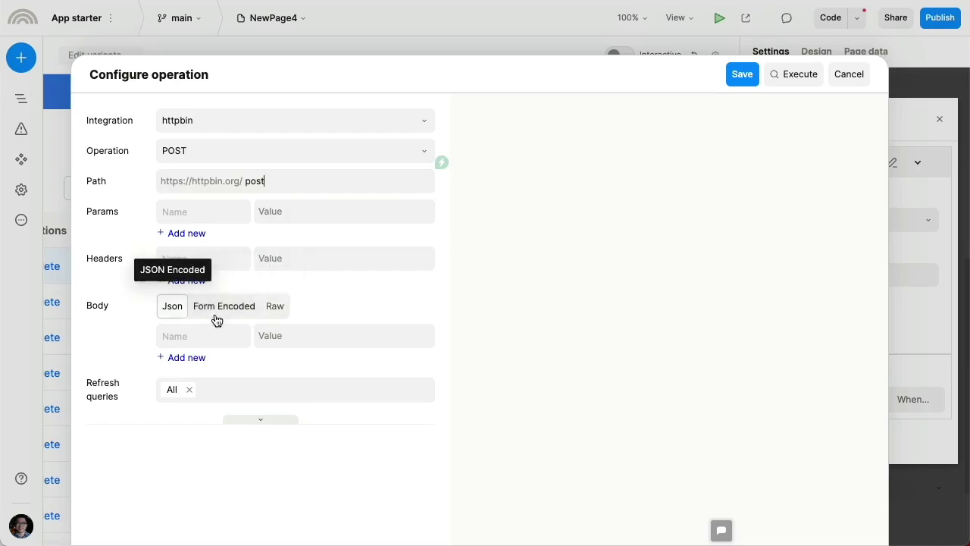
pyautogui.click(276, 309)
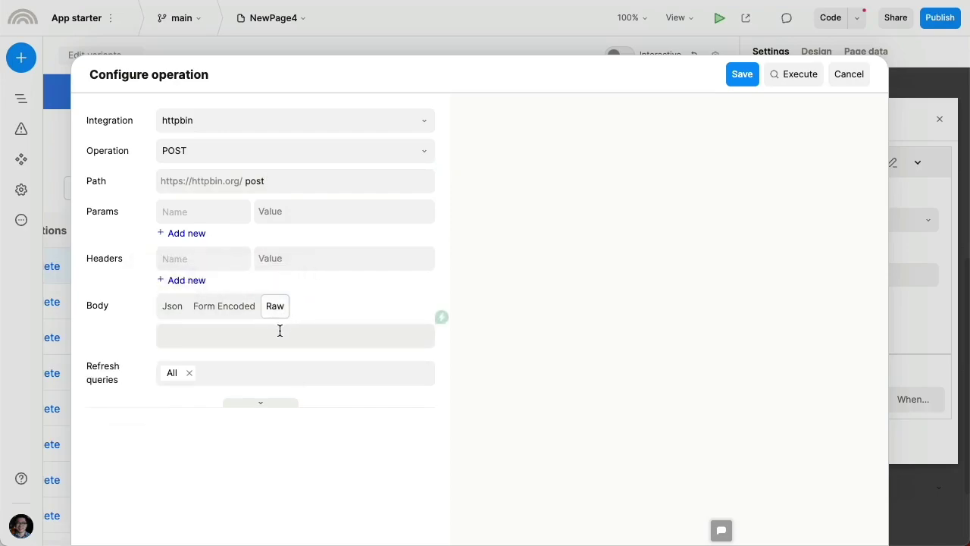
pyautogui.click(442, 316)
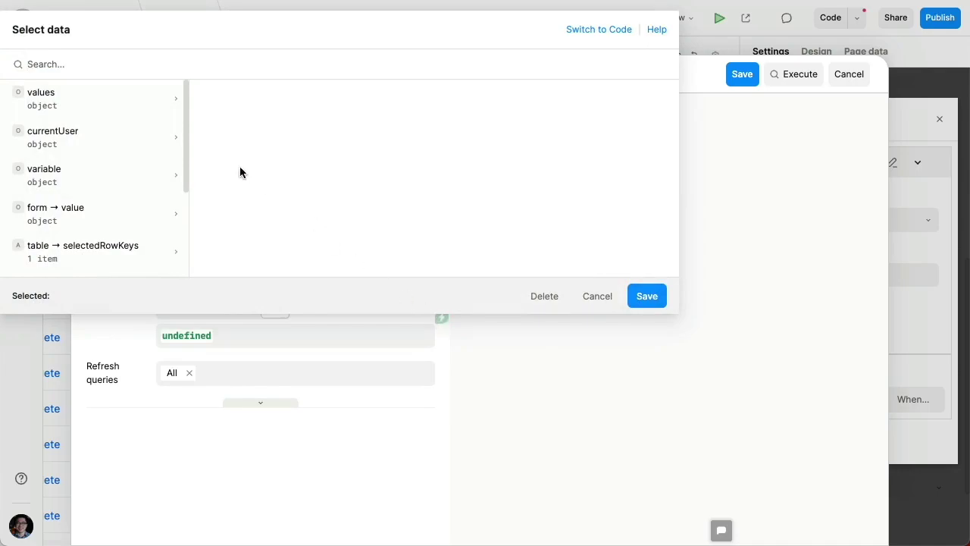
pyautogui.scroll(-1, 166, 172)
pyautogui.click(142, 175)
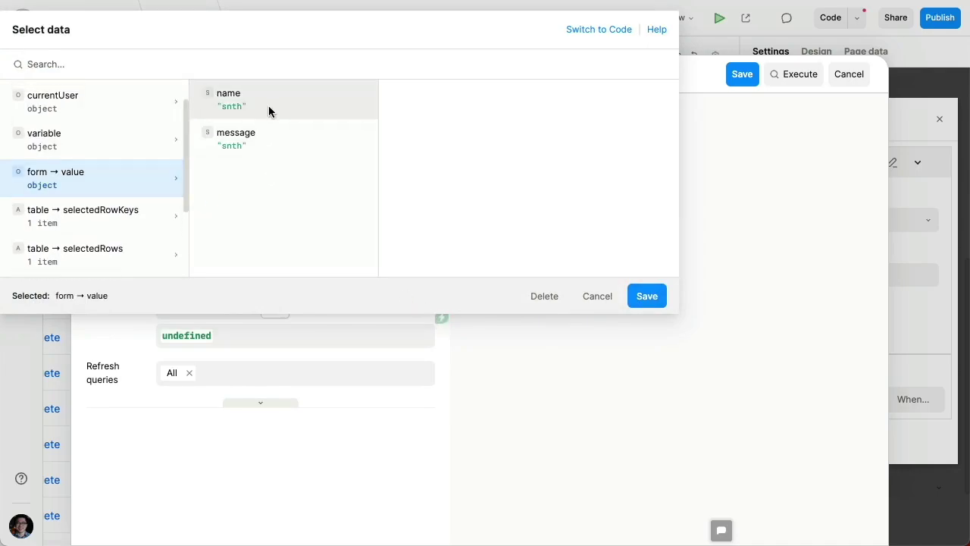
pyautogui.click(654, 302)
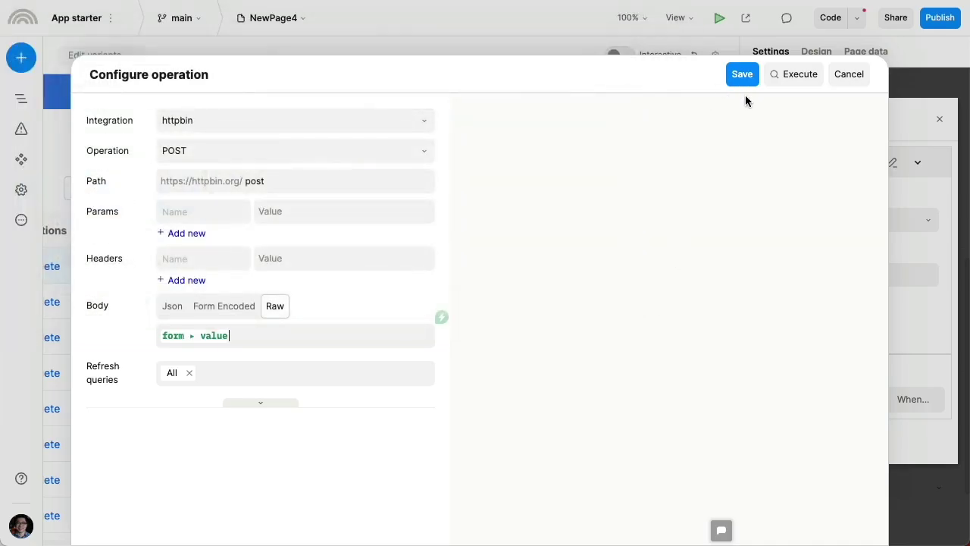
# Execute the request, check the 200 response data, and save the operation.
pyautogui.click(795, 76)
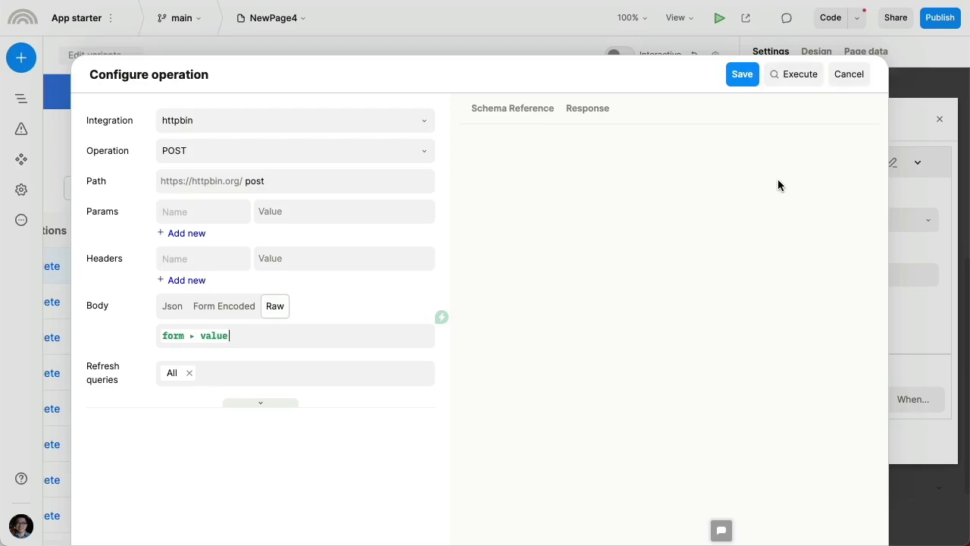
pyautogui.click(588, 109)
pyautogui.click(528, 148)
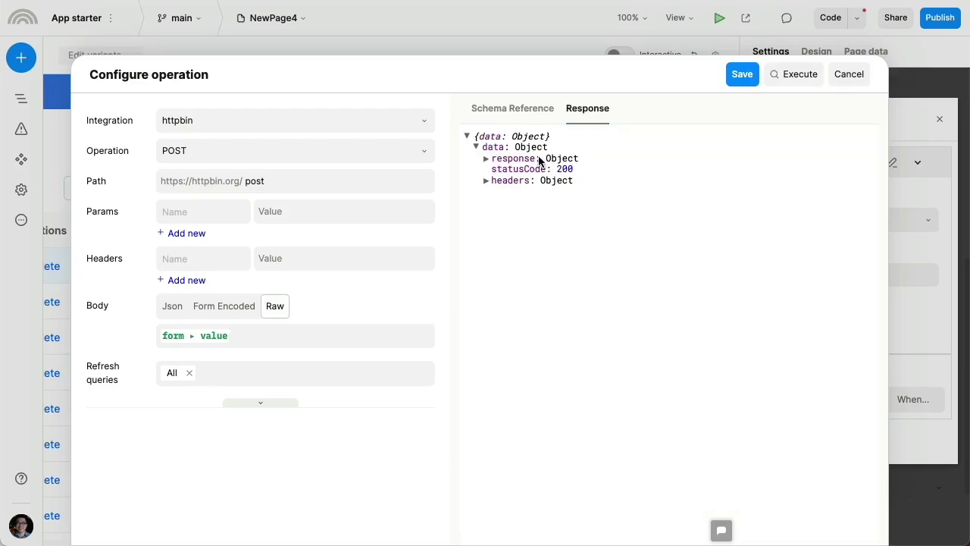
pyautogui.click(540, 158)
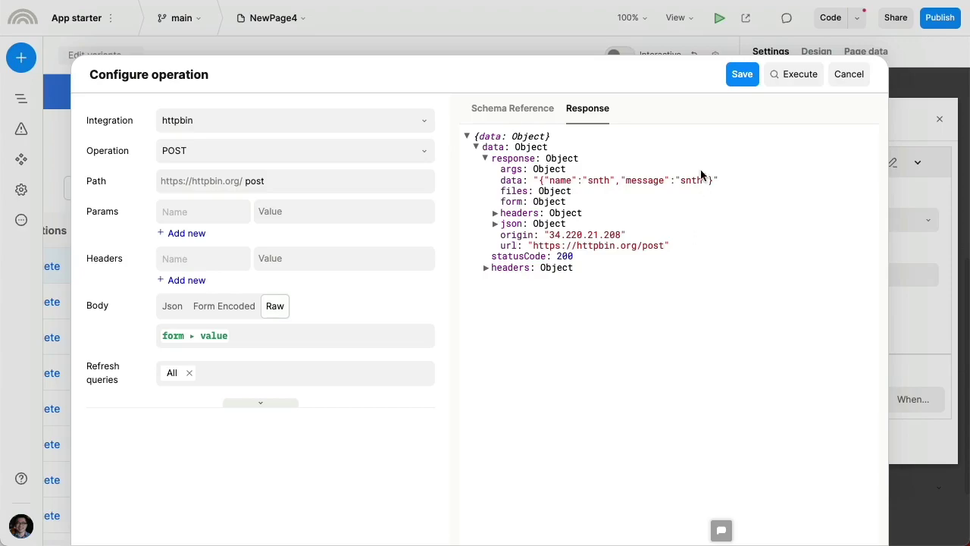
pyautogui.click(743, 77)
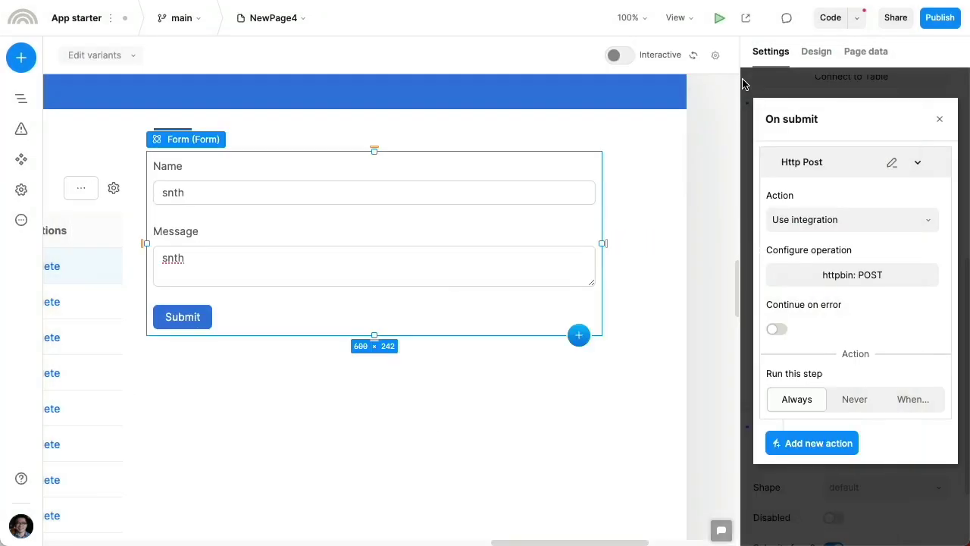
# Add a Show notification step to On submit with the message 'Thank you!'.
pyautogui.click(917, 162)
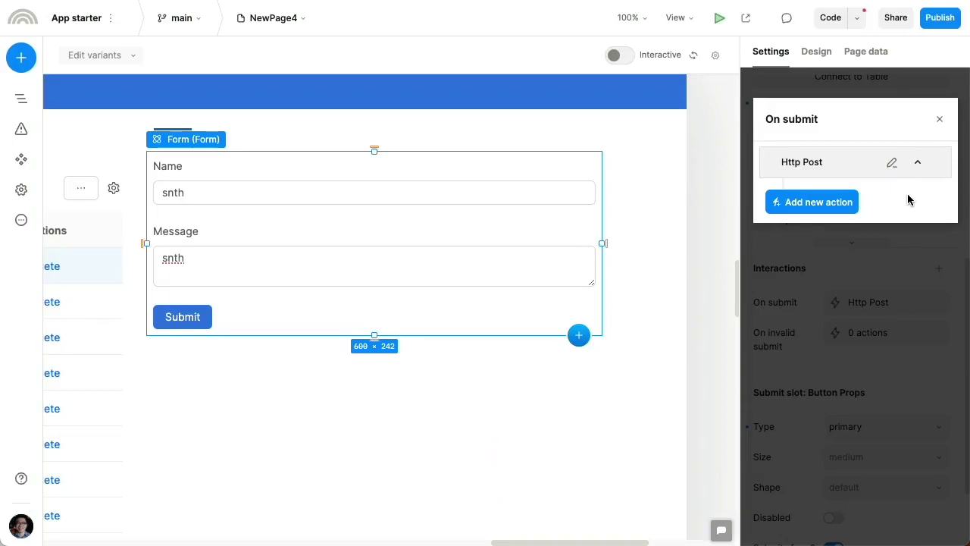
pyautogui.click(844, 202)
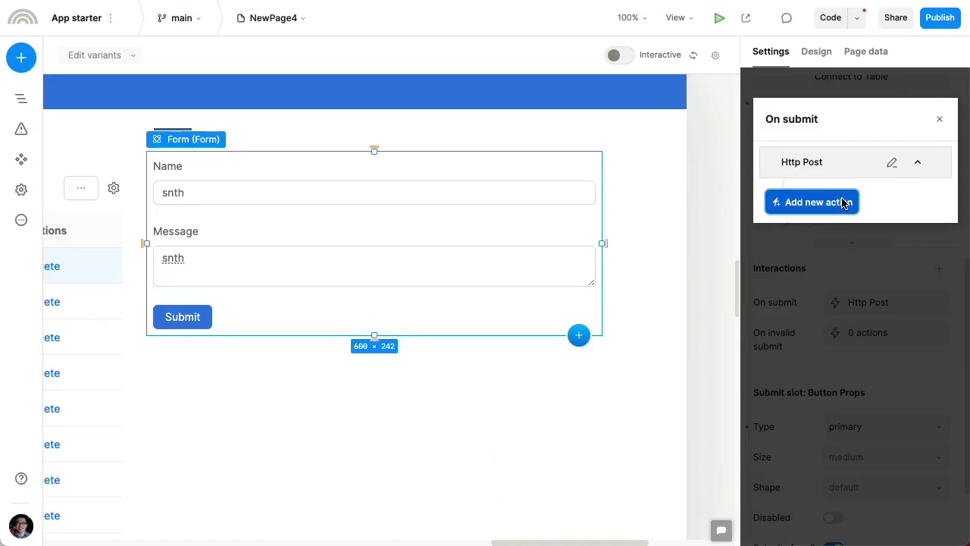
pyautogui.click(834, 263)
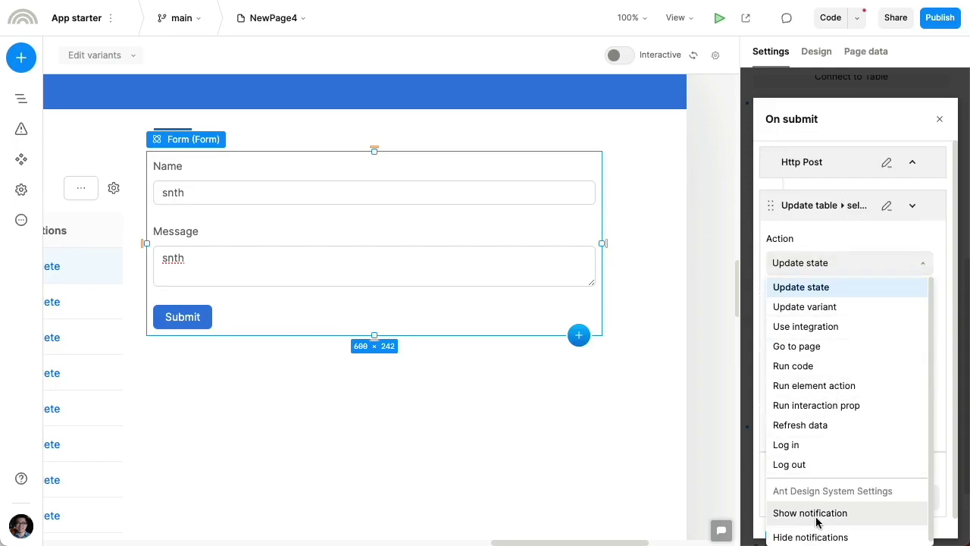
pyautogui.click(817, 514)
pyautogui.moveTo(856, 372); pyautogui.dragTo(756, 371)
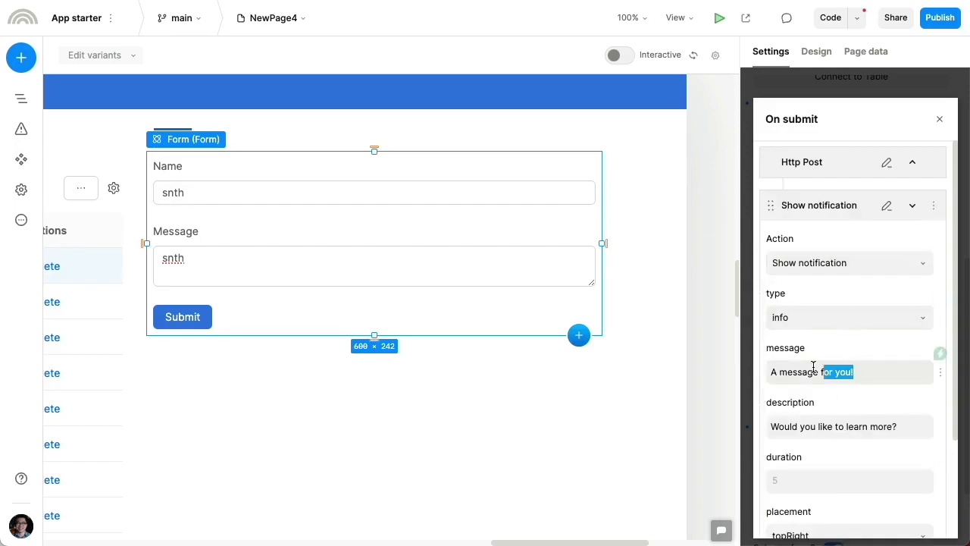
pyautogui.write('Thank')
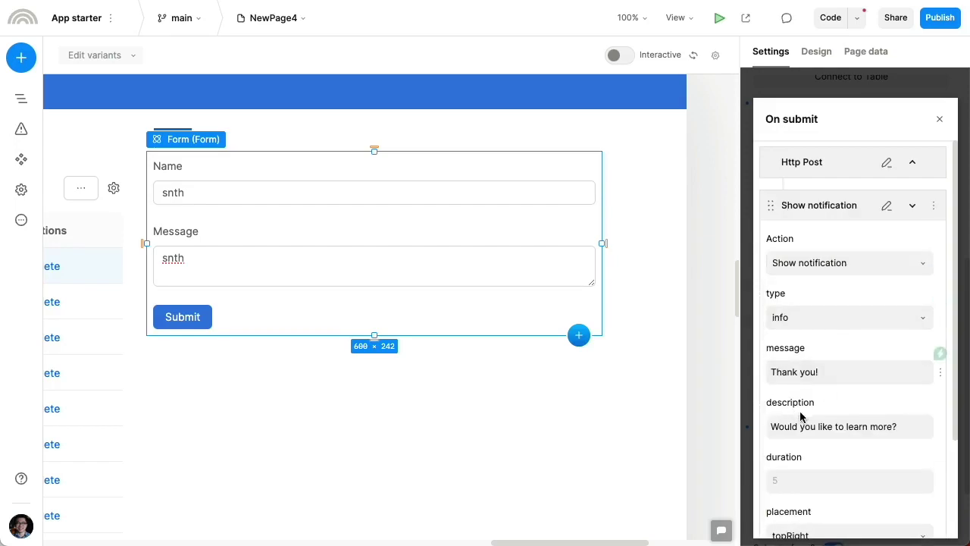
# Submit the form in interactive preview to see the Thank you! notification.
pyautogui.click(620, 55)
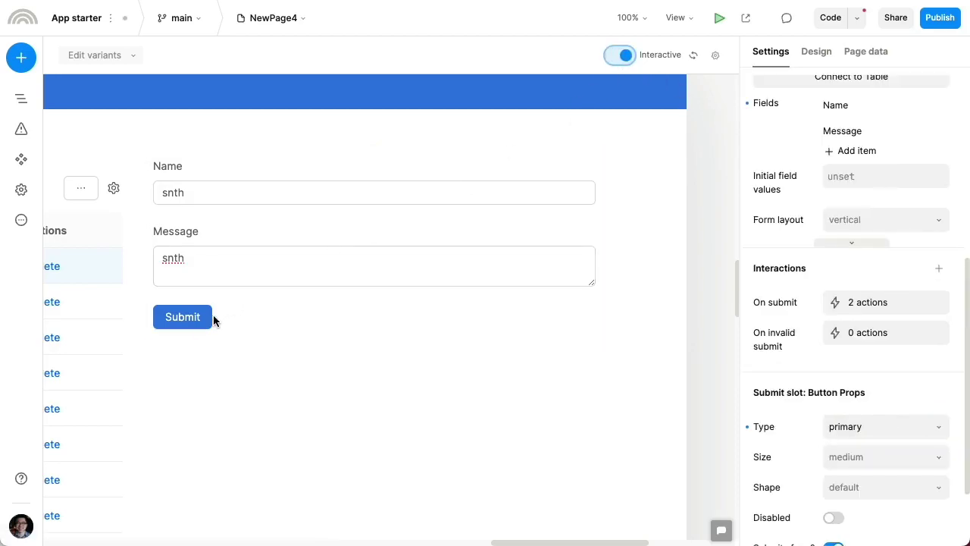
pyautogui.click(204, 319)
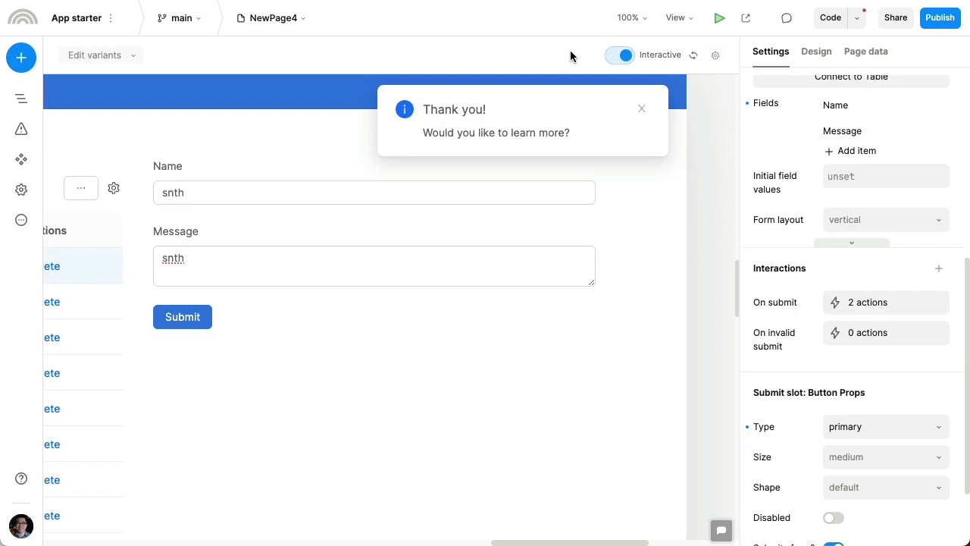
pyautogui.scroll(5, 872, 199)
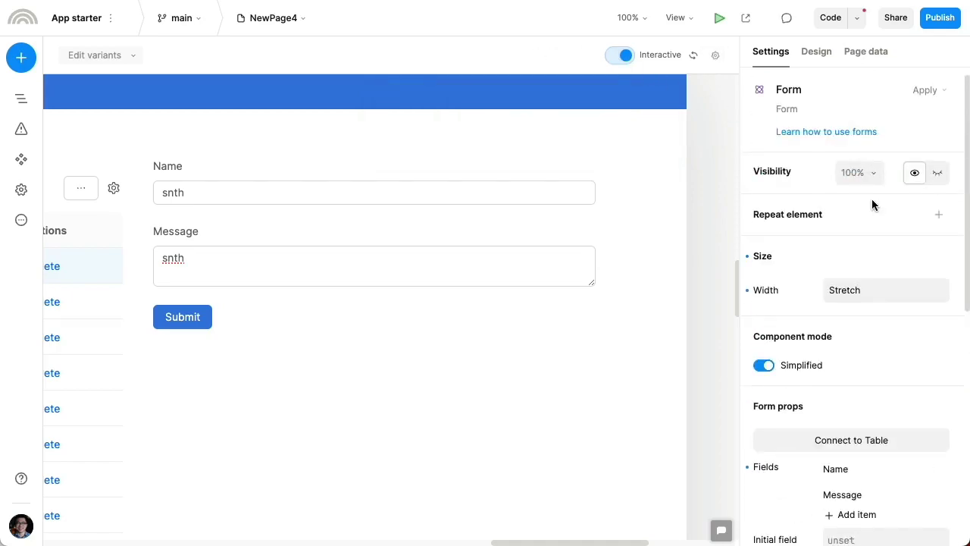
pyautogui.scroll(-3, 864, 206)
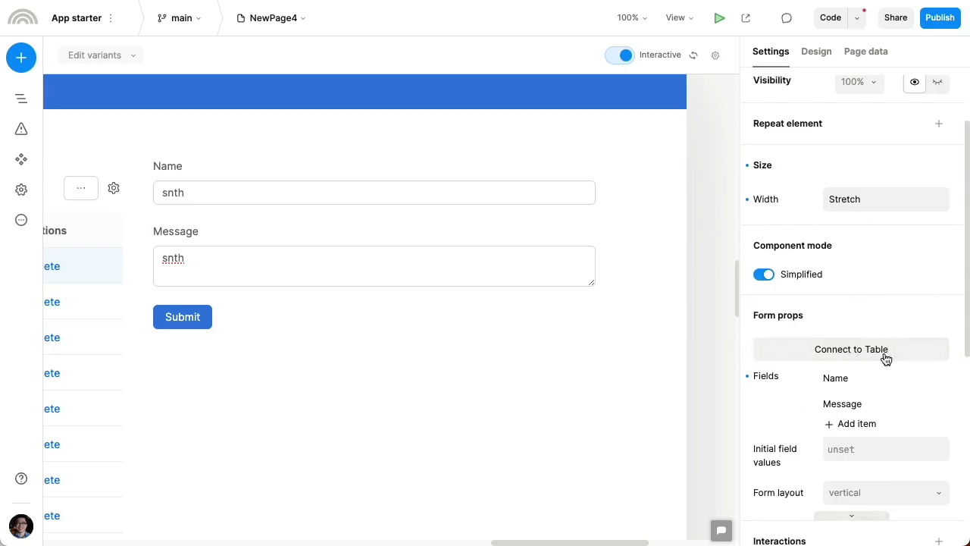